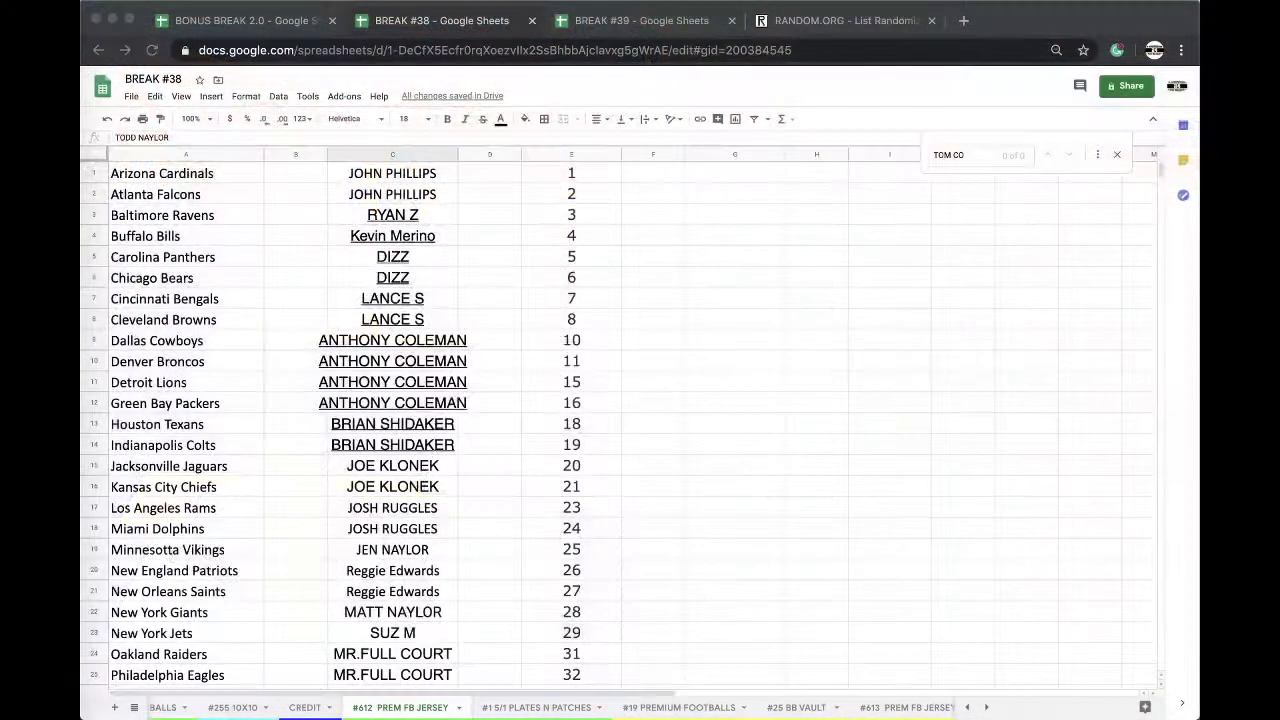
# Step: Select the column E slot numbers on the #612 PREM FB JERSEY sheet
pyautogui.click(560, 153)
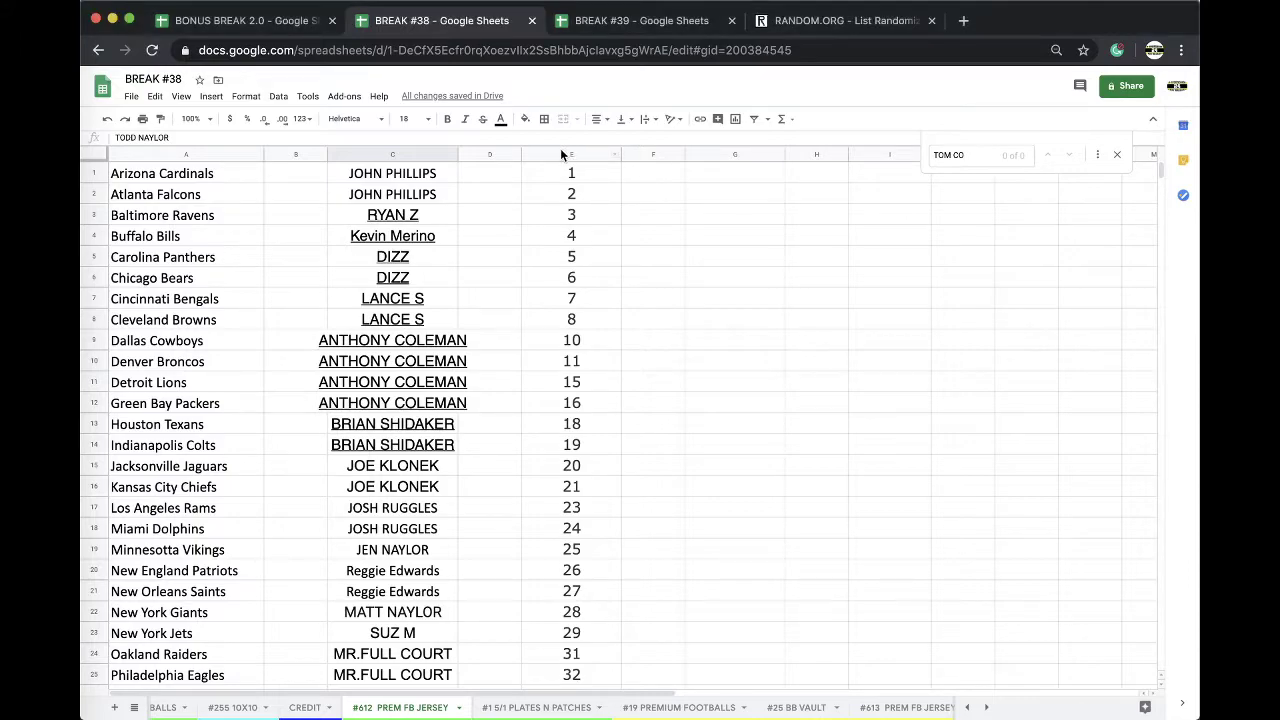
pyautogui.click(560, 153)
# Step: Reload the List Randomizer, randomize the 39 slot numbers, then reshuffle twice so 36 lands on top
pyautogui.click(805, 20)
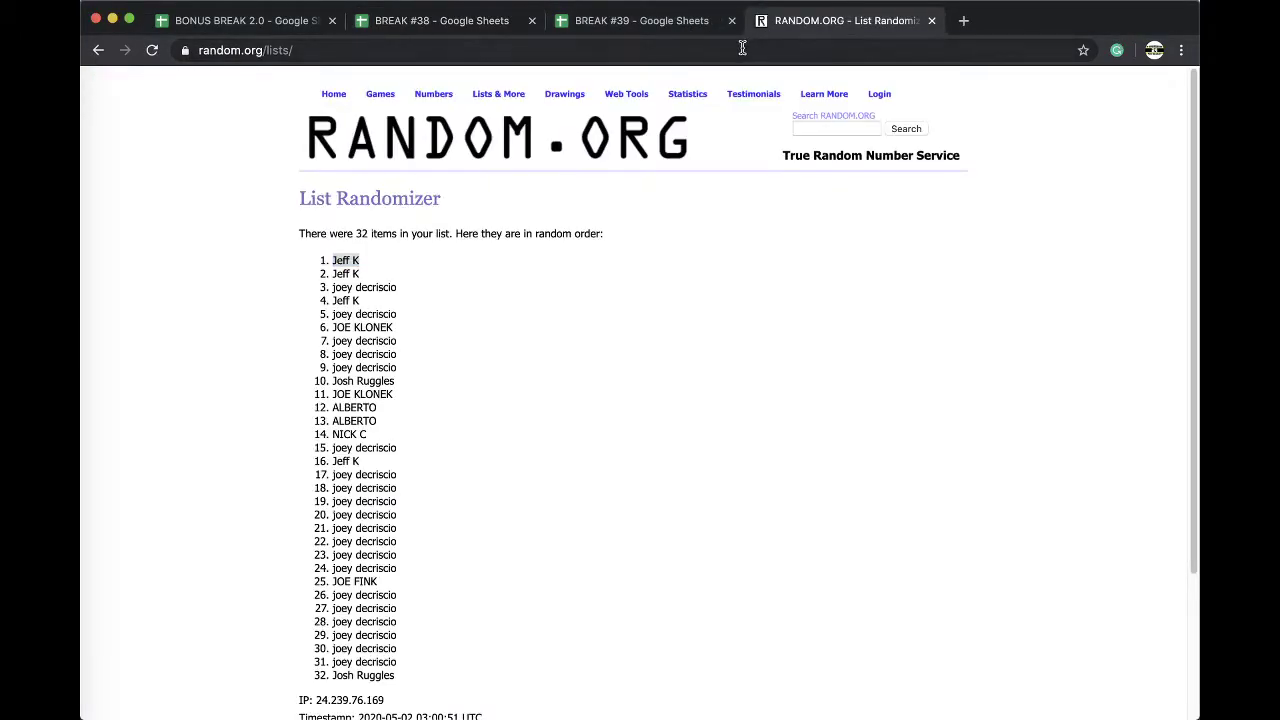
pyautogui.click(737, 50)
pyautogui.press('Return')
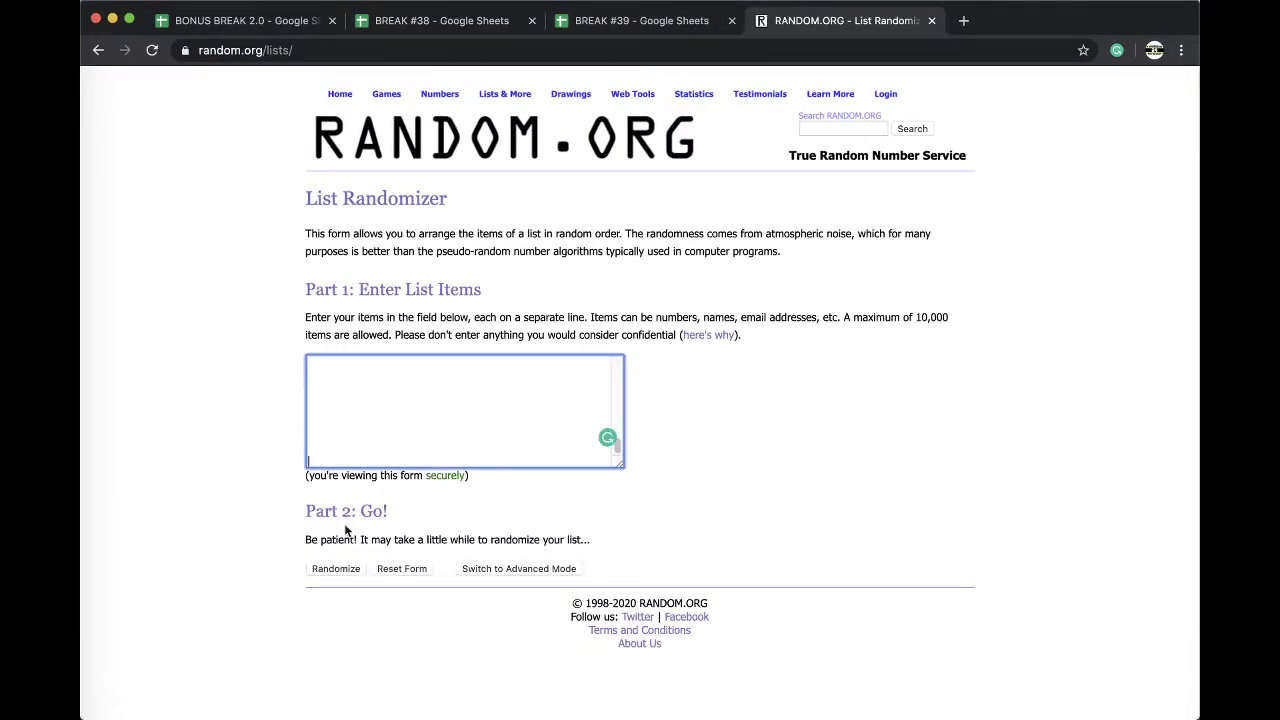
pyautogui.click(333, 567)
pyautogui.scroll(-3, 320, 590)
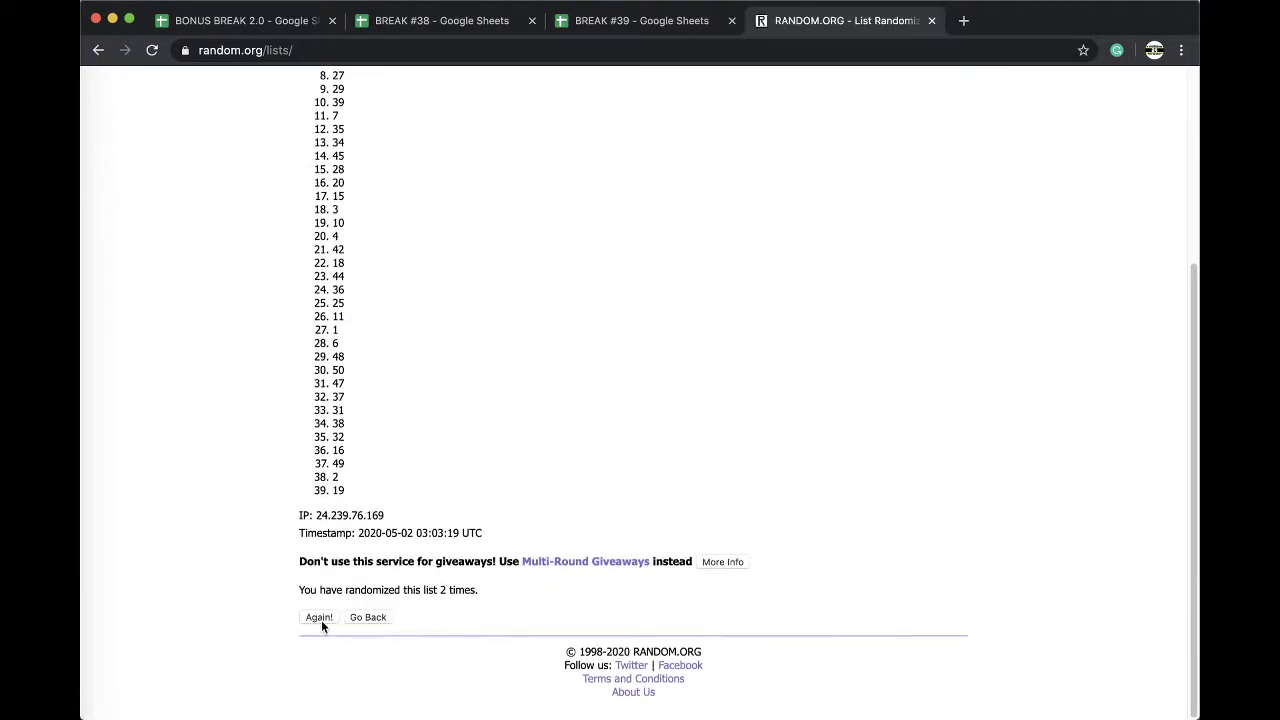
pyautogui.click(321, 619)
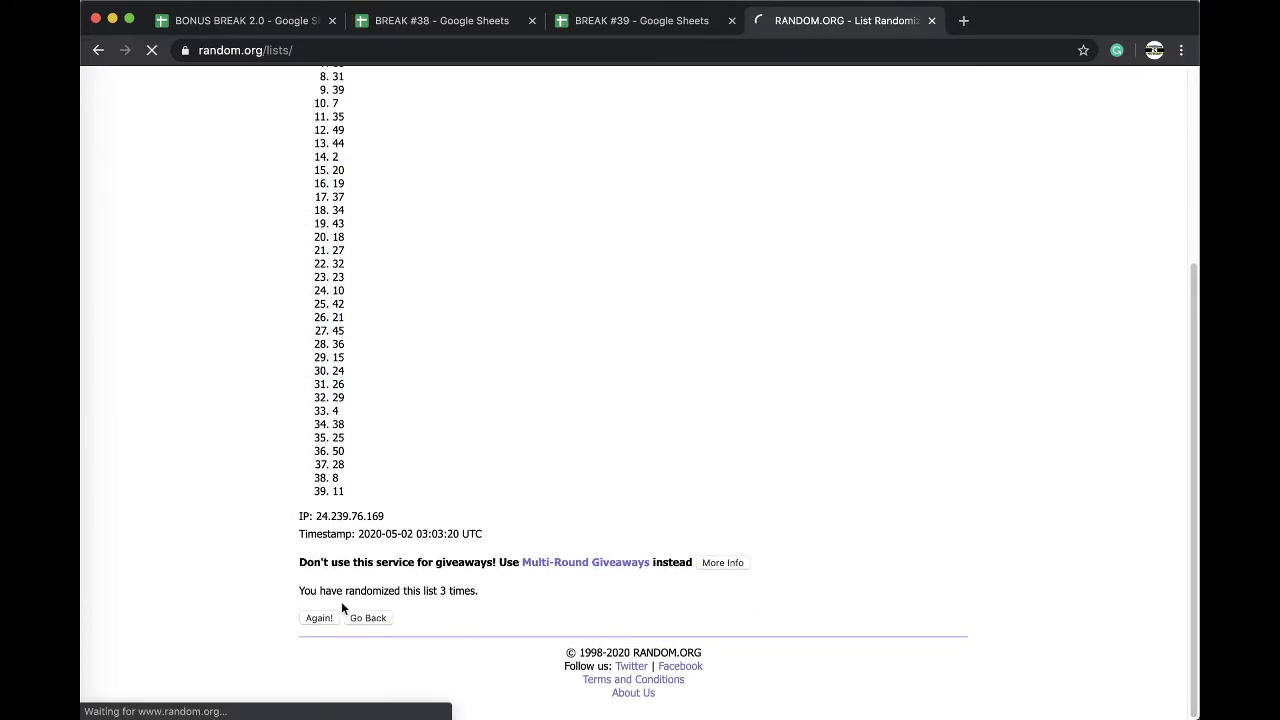
pyautogui.click(318, 620)
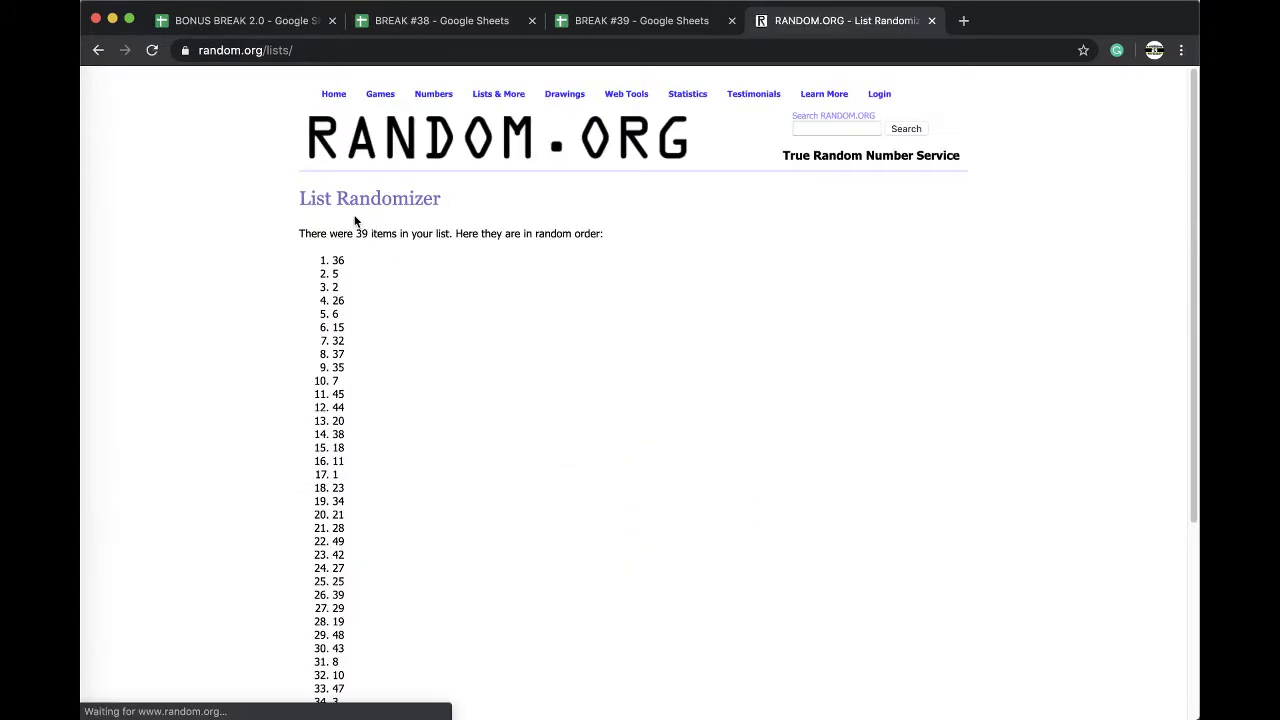
# Step: Fill the slot 36 cell (San Francisco 49ers row) yellow on the BREAK #38 #612 sheet
pyautogui.click(608, 22)
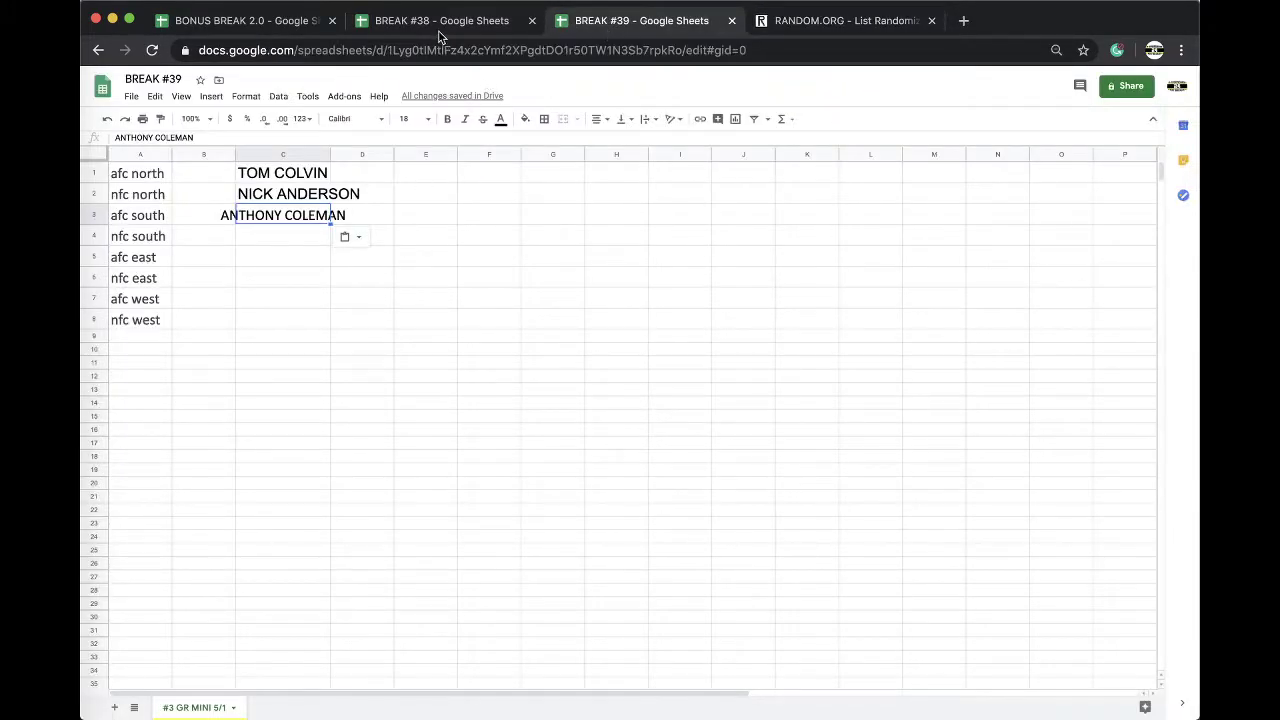
pyautogui.click(390, 14)
pyautogui.scroll(-5, 575, 445)
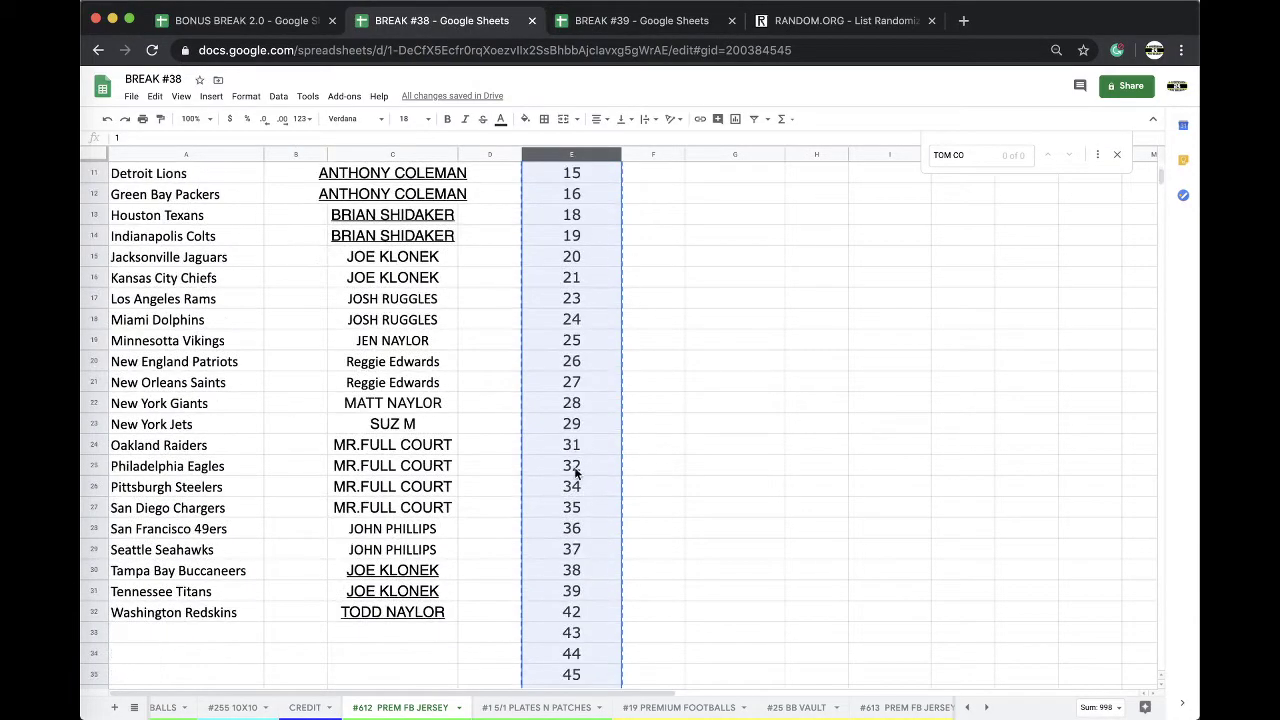
pyautogui.click(575, 530)
pyautogui.click(525, 118)
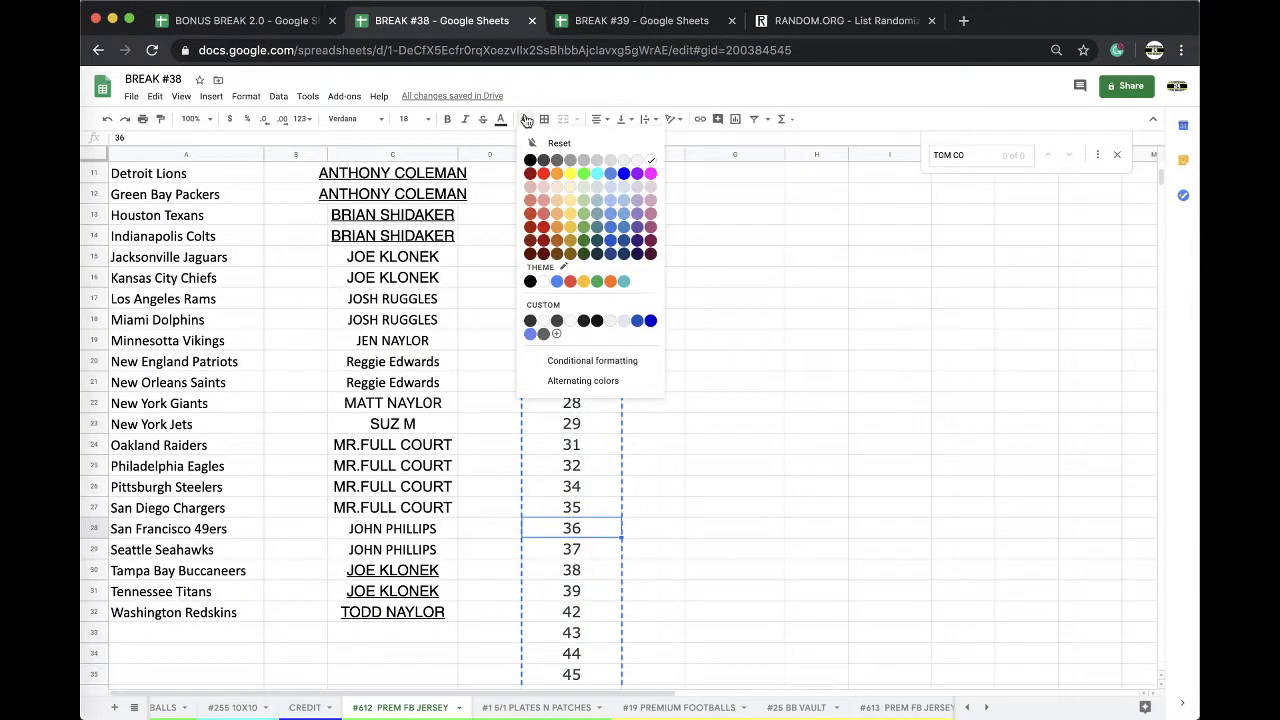
pyautogui.click(571, 171)
# Step: Copy #612's column E slot numbers into column E of the #613 PREM FB JERSEY sheet
pyautogui.click(408, 700)
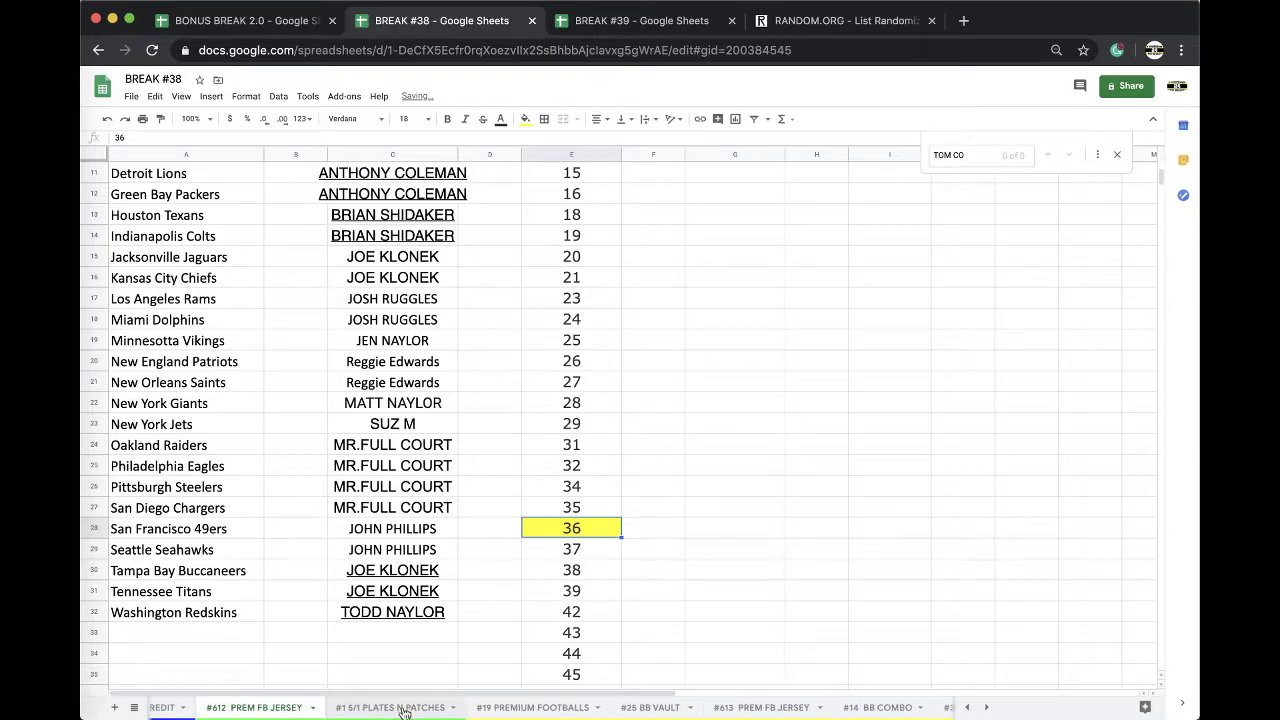
pyautogui.click(567, 155)
pyautogui.click(760, 707)
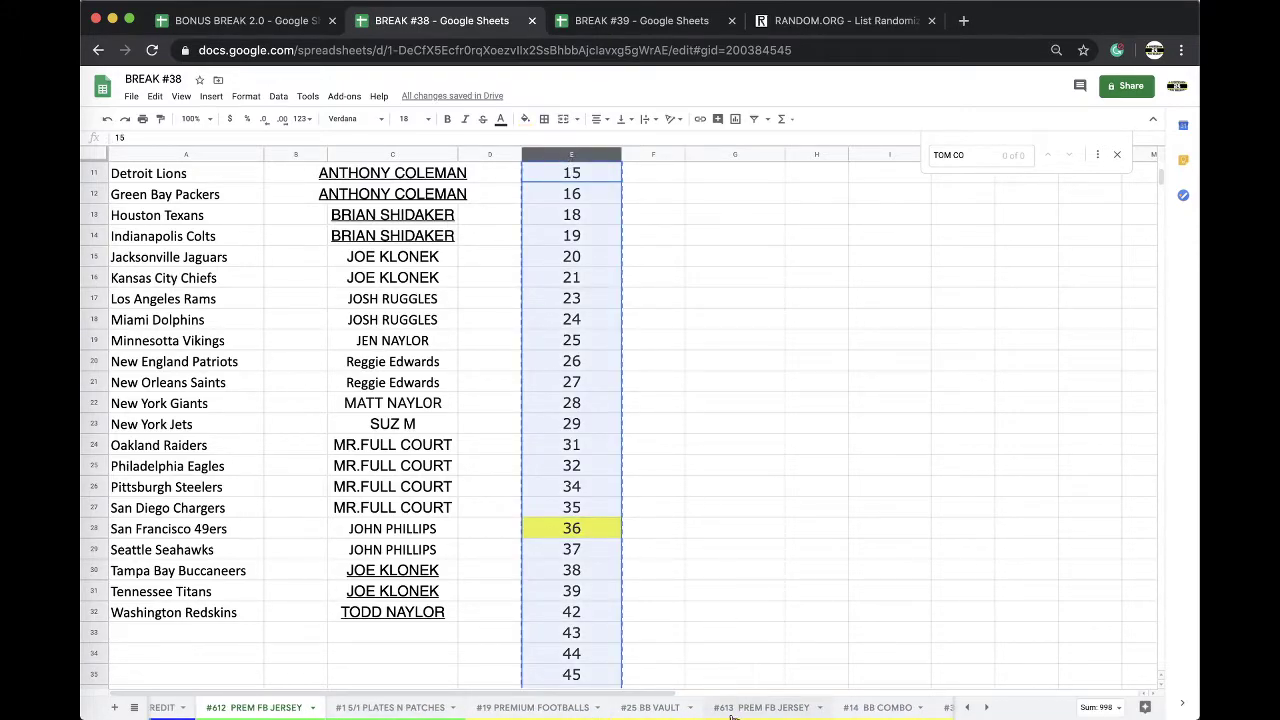
pyautogui.click(548, 155)
pyautogui.hotkey('ctrl', 'v')
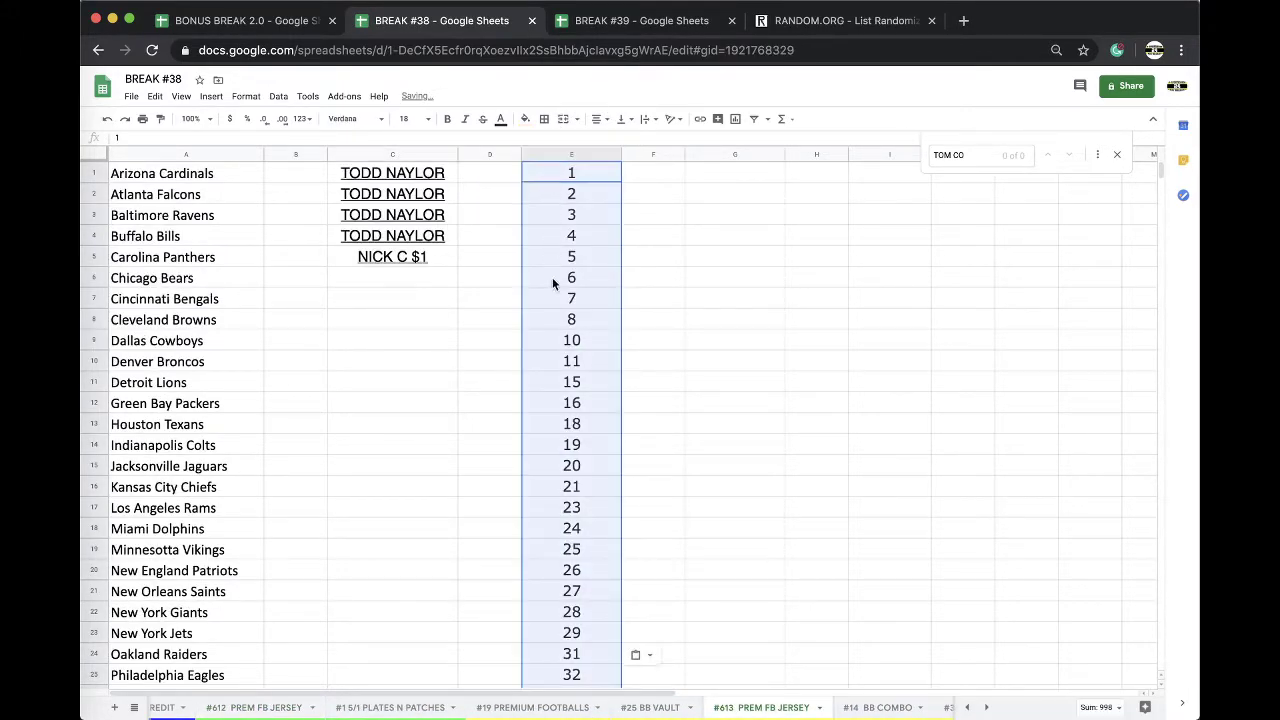
# Step: On #613, move the numbers from 37 onward up over the 36 cell to remove slot 36
pyautogui.scroll(-5, 552, 277)
pyautogui.scroll(-2, 571, 464)
pyautogui.moveTo(575, 298); pyautogui.dragTo(574, 506)
pyautogui.hotkey('ctrl', 'c')
pyautogui.press('Delete')
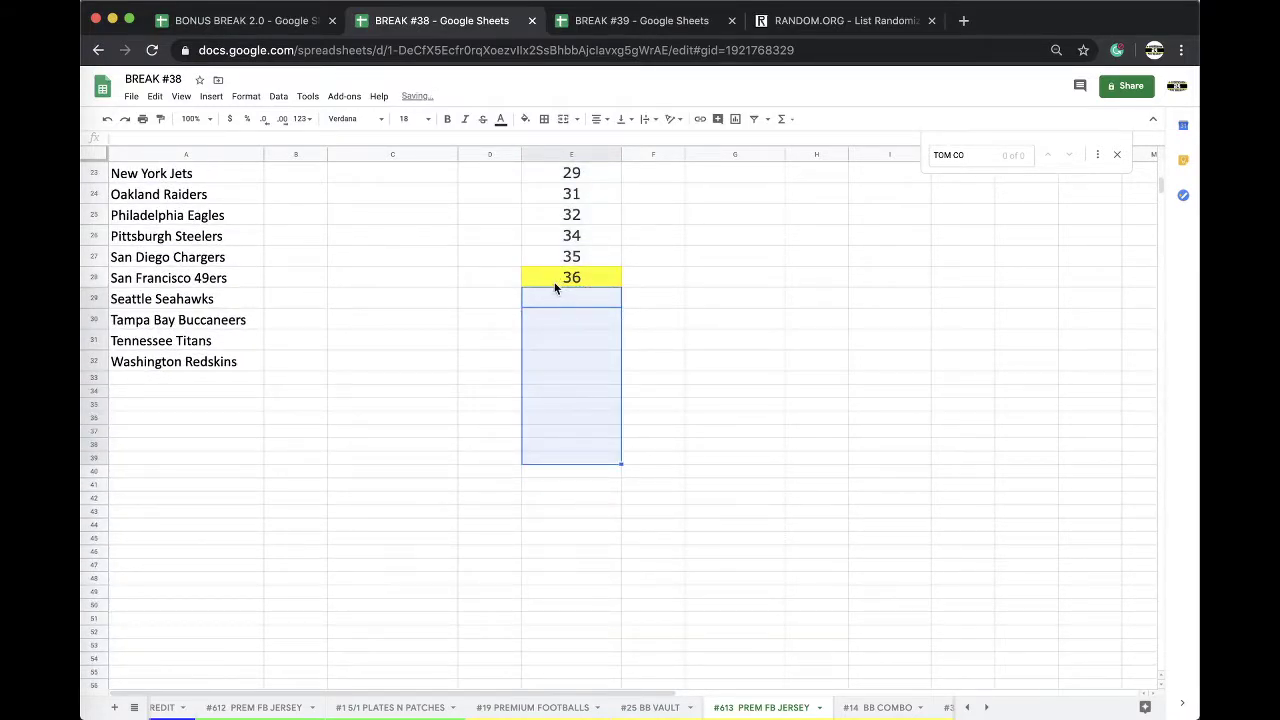
pyautogui.click(551, 279)
pyautogui.hotkey('ctrl', 'v')
pyautogui.click(256, 707)
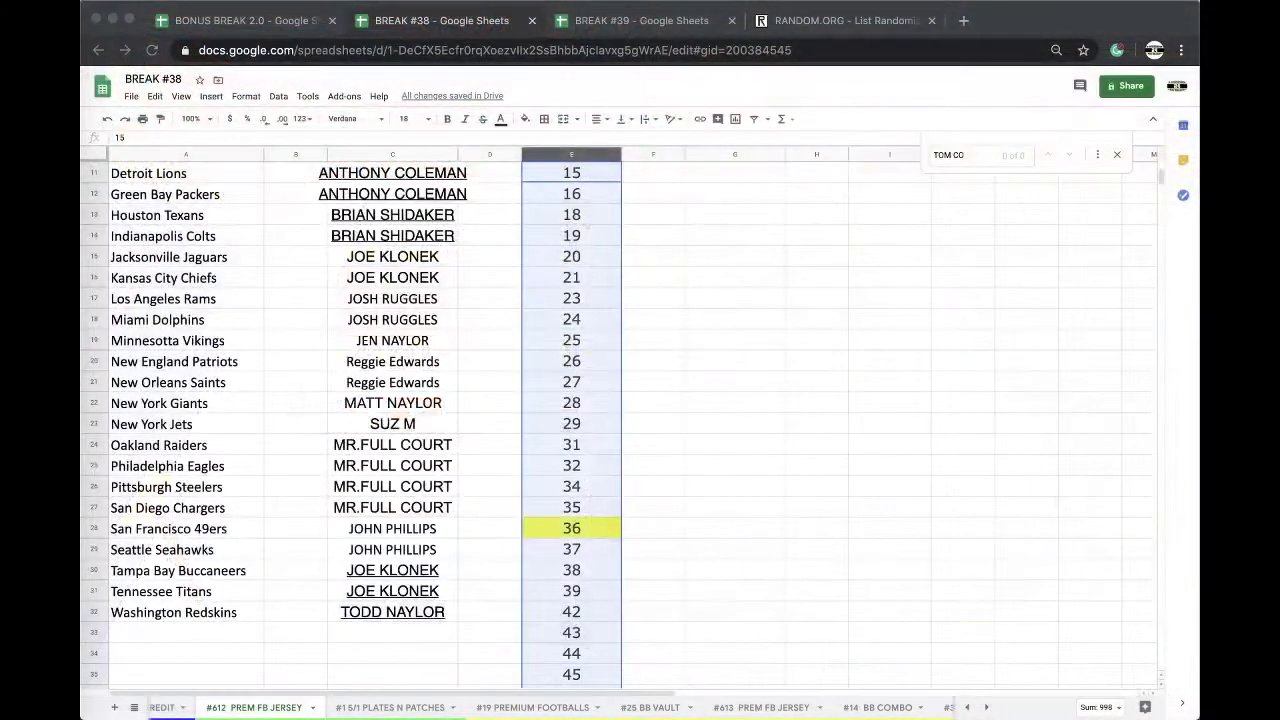
# Step: Review the buyer entries in column C of the #612 PREM FB JERSEY sheet
pyautogui.scroll(5, 366, 502)
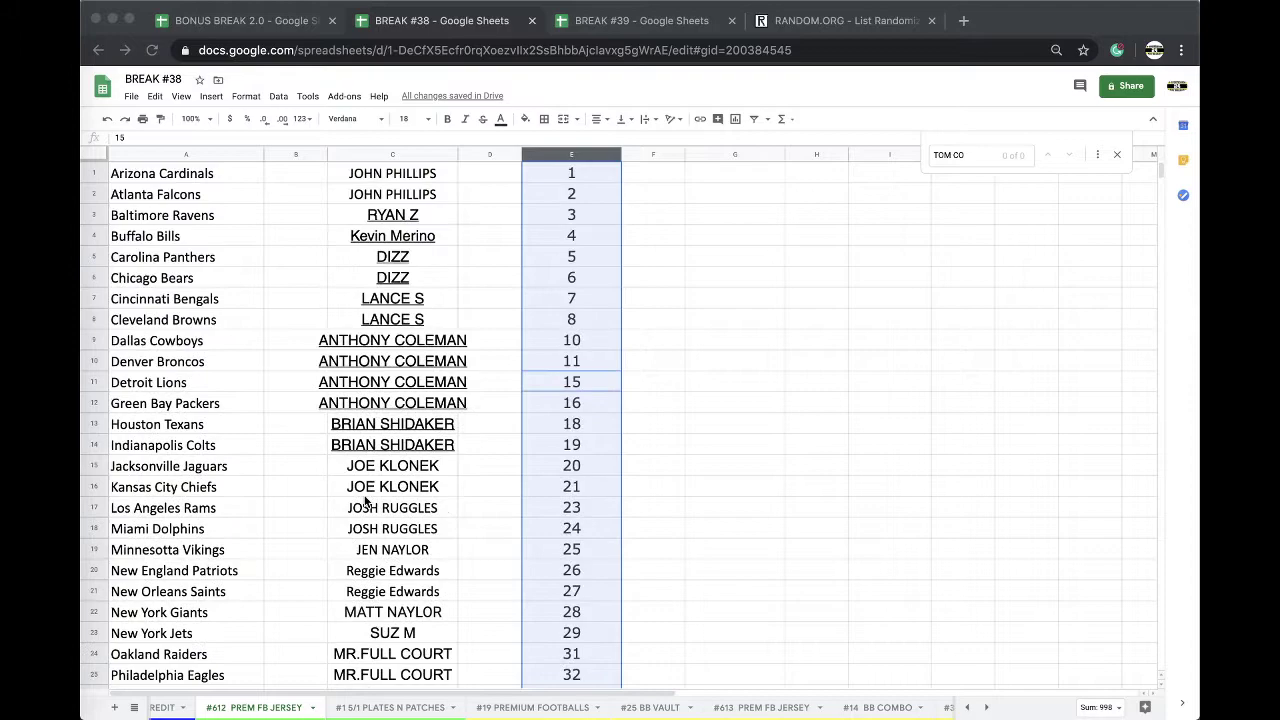
pyautogui.click(422, 240)
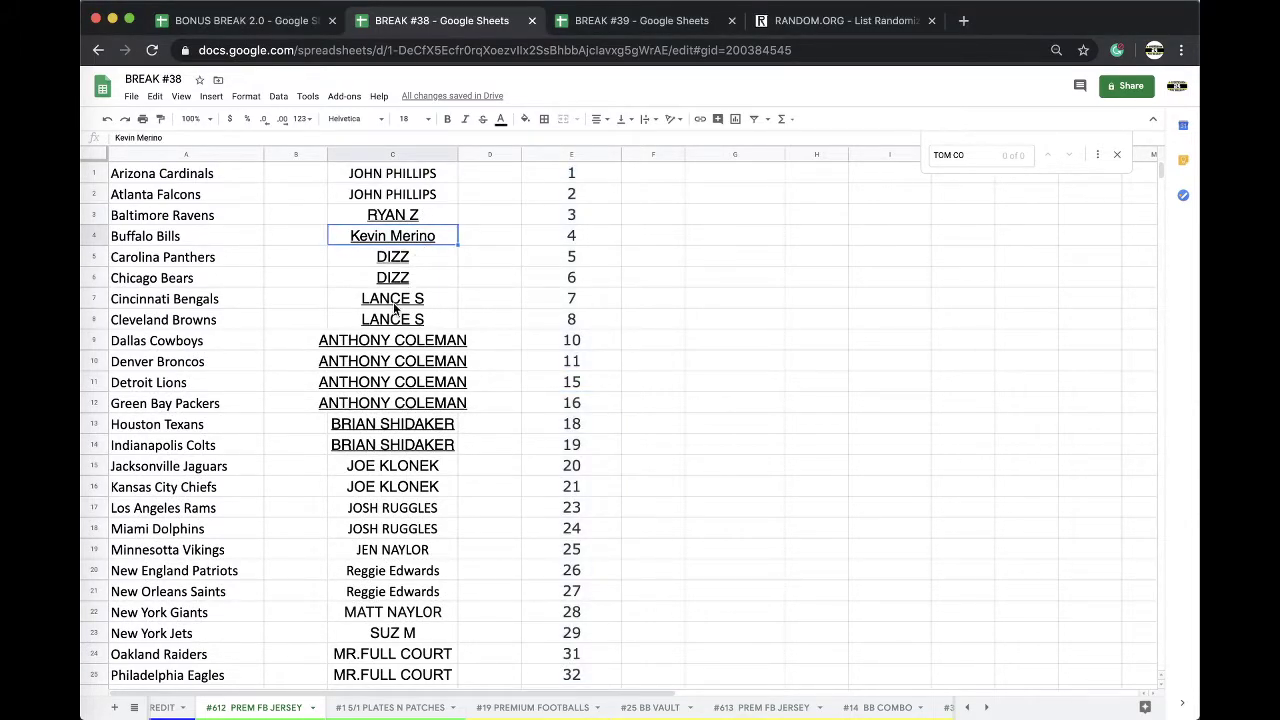
pyautogui.scroll(-2, 404, 322)
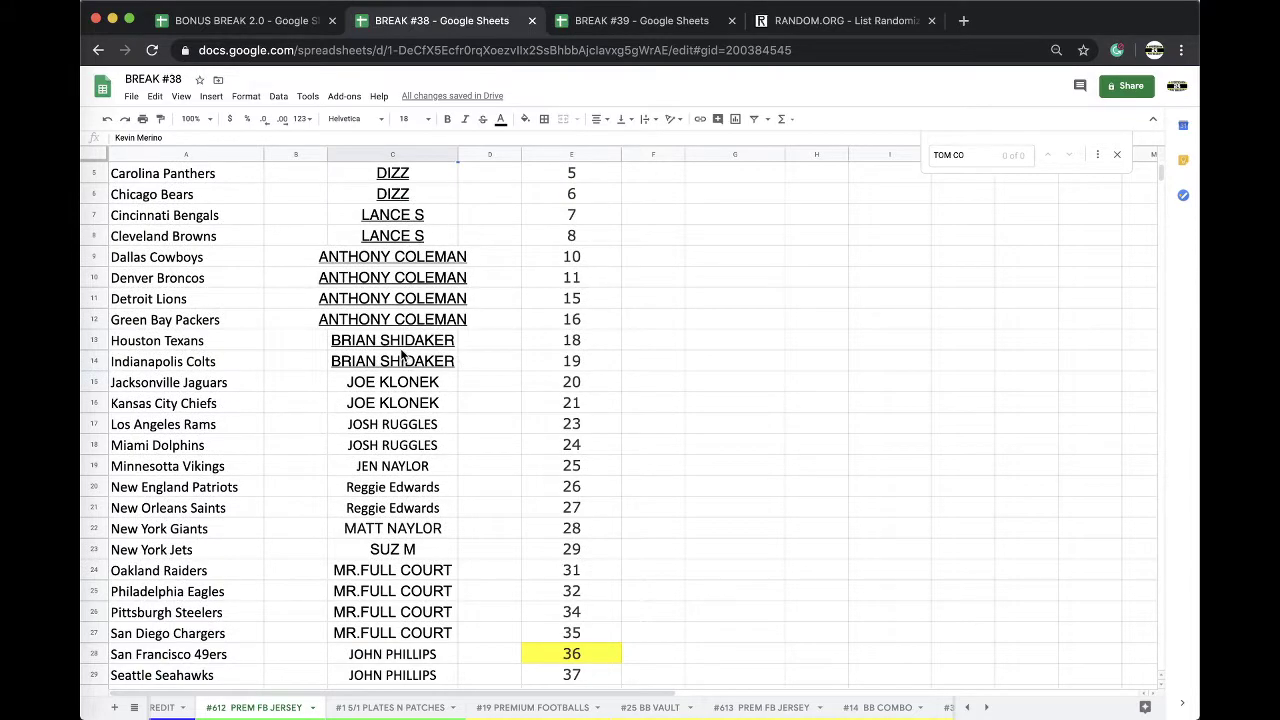
pyautogui.scroll(-1, 404, 355)
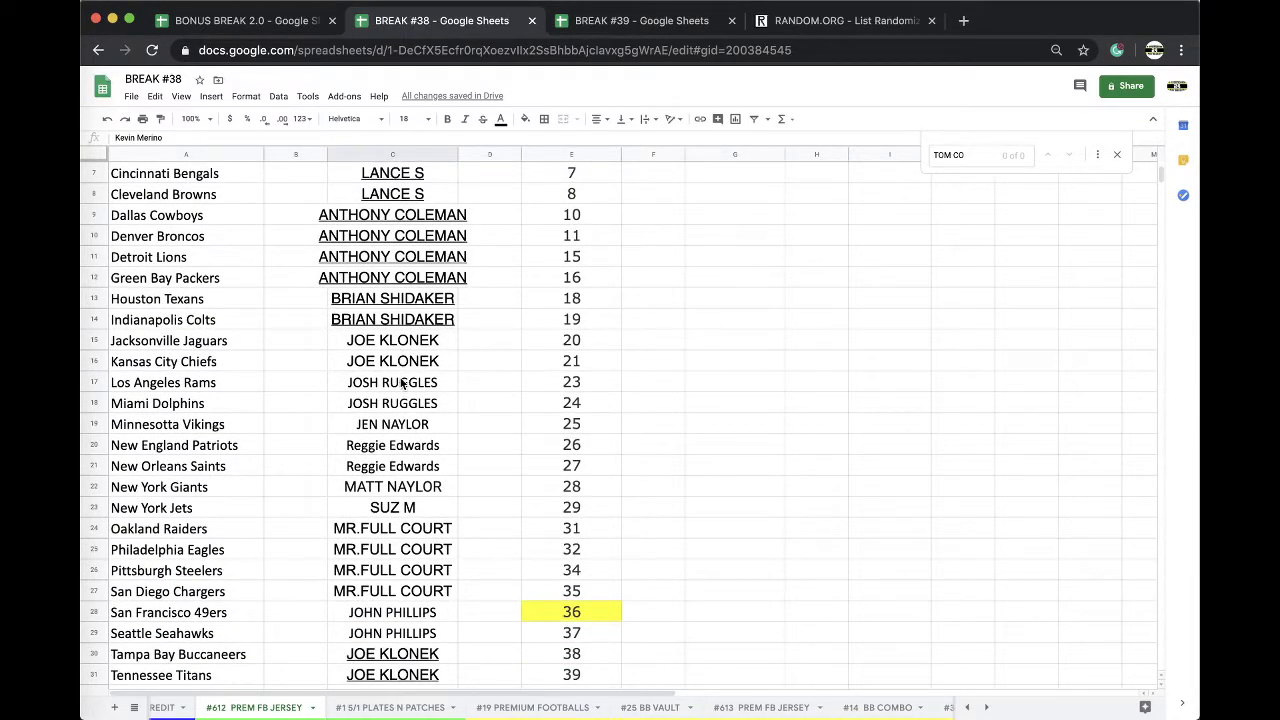
pyautogui.moveTo(400, 382); pyautogui.dragTo(385, 466)
pyautogui.click(393, 427)
pyautogui.scroll(-1, 380, 510)
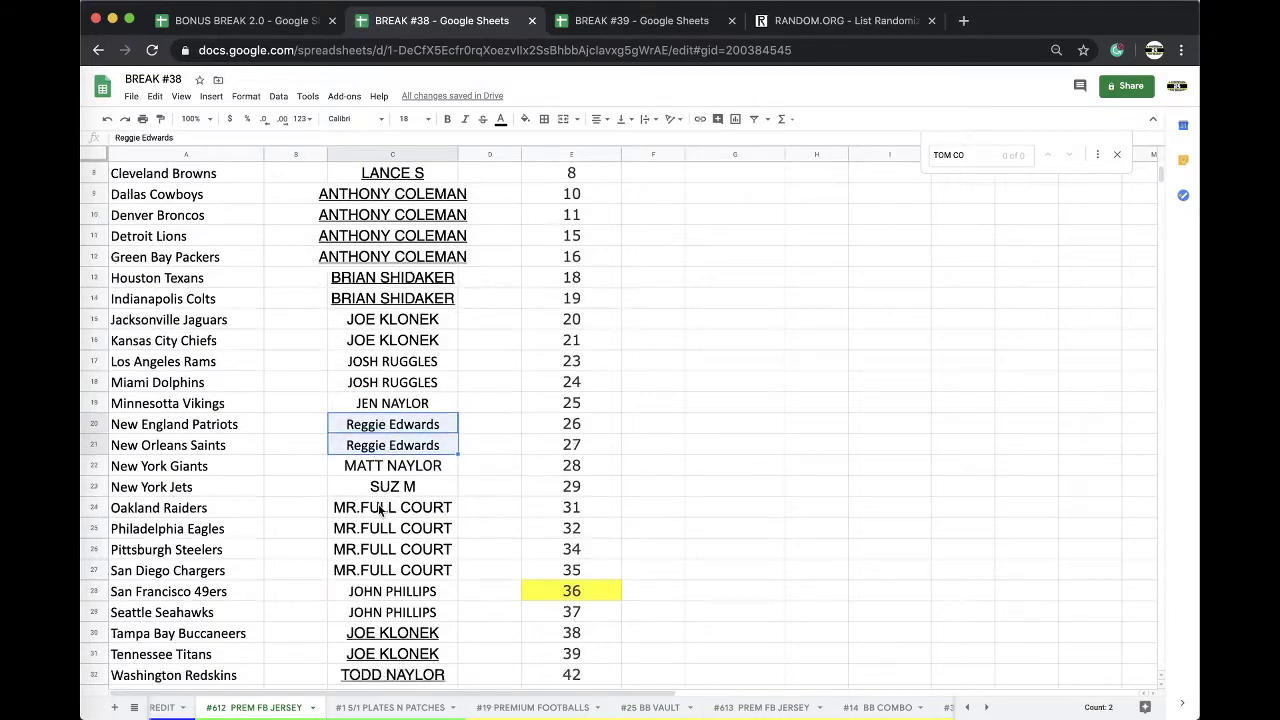
pyautogui.scroll(-5, 380, 510)
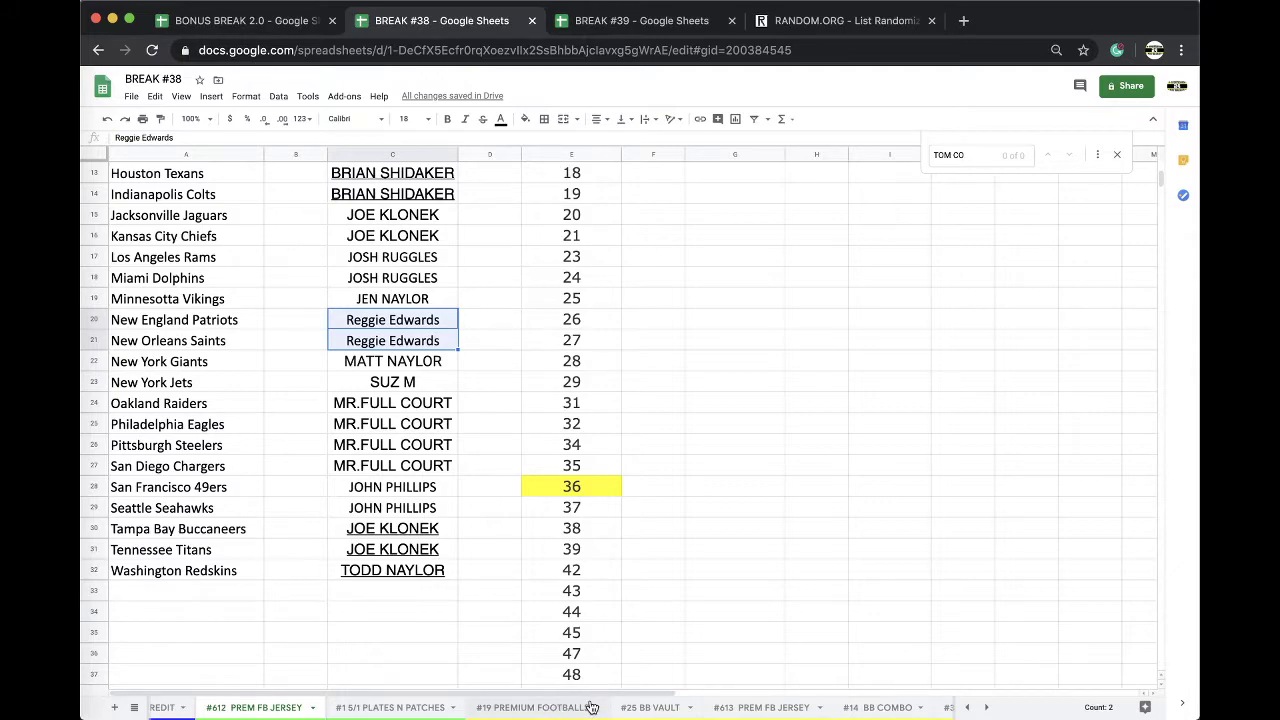
# Step: Reset the fill colour on the two VICTORY cells of the #25 BB VAULT sheet
pyautogui.click(635, 707)
pyautogui.click(526, 120)
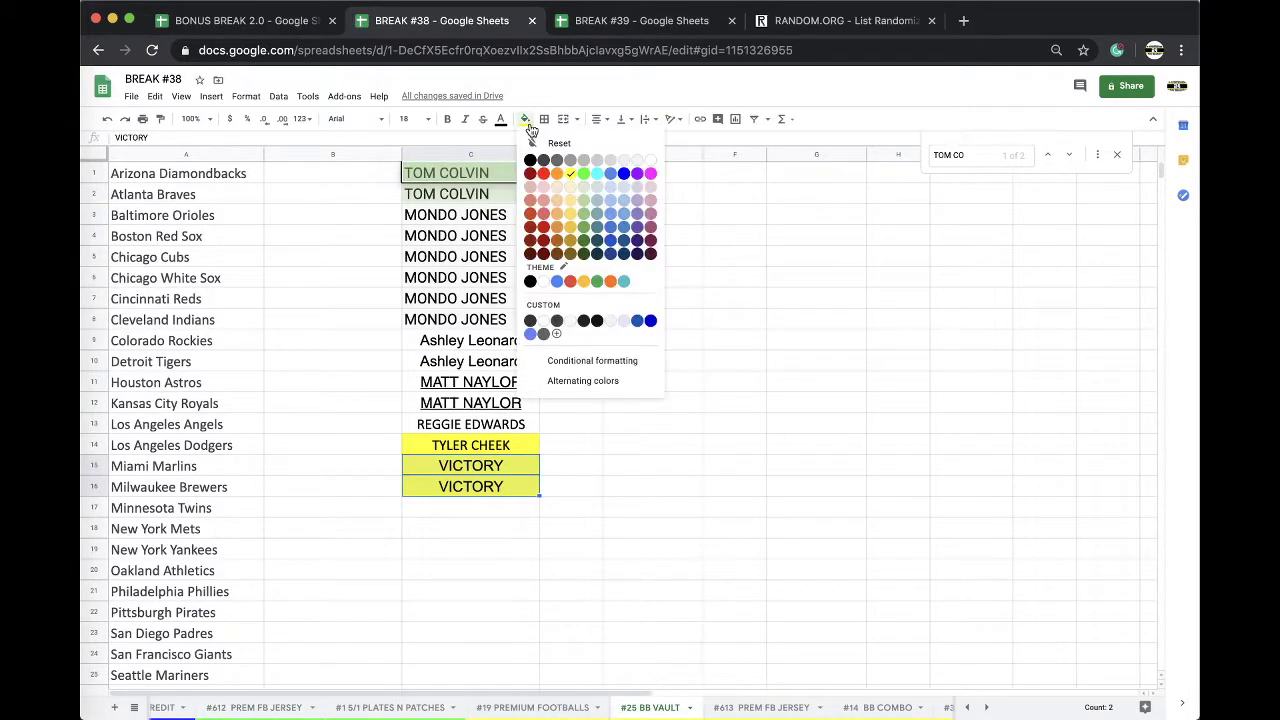
pyautogui.click(533, 141)
# Step: Select the whole column C of buyer names on the #612 PREM FB JERSEY sheet
pyautogui.click(253, 707)
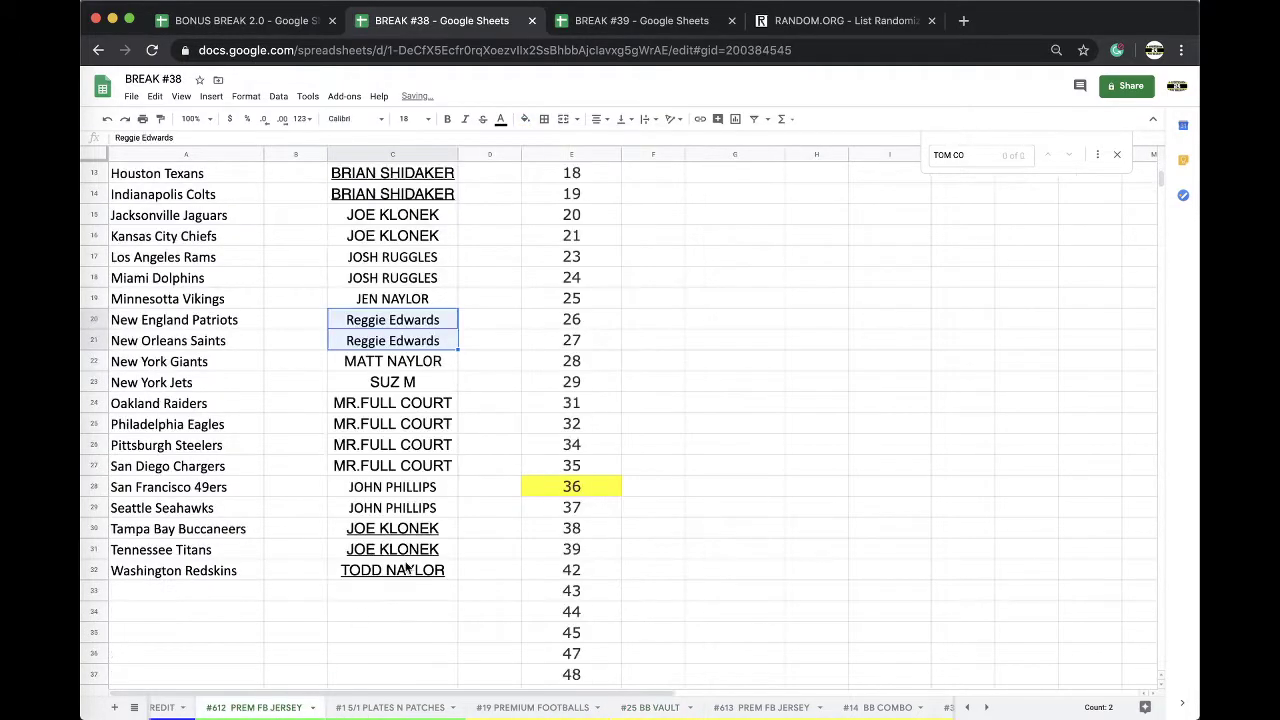
pyautogui.scroll(5, 384, 300)
pyautogui.click(380, 152)
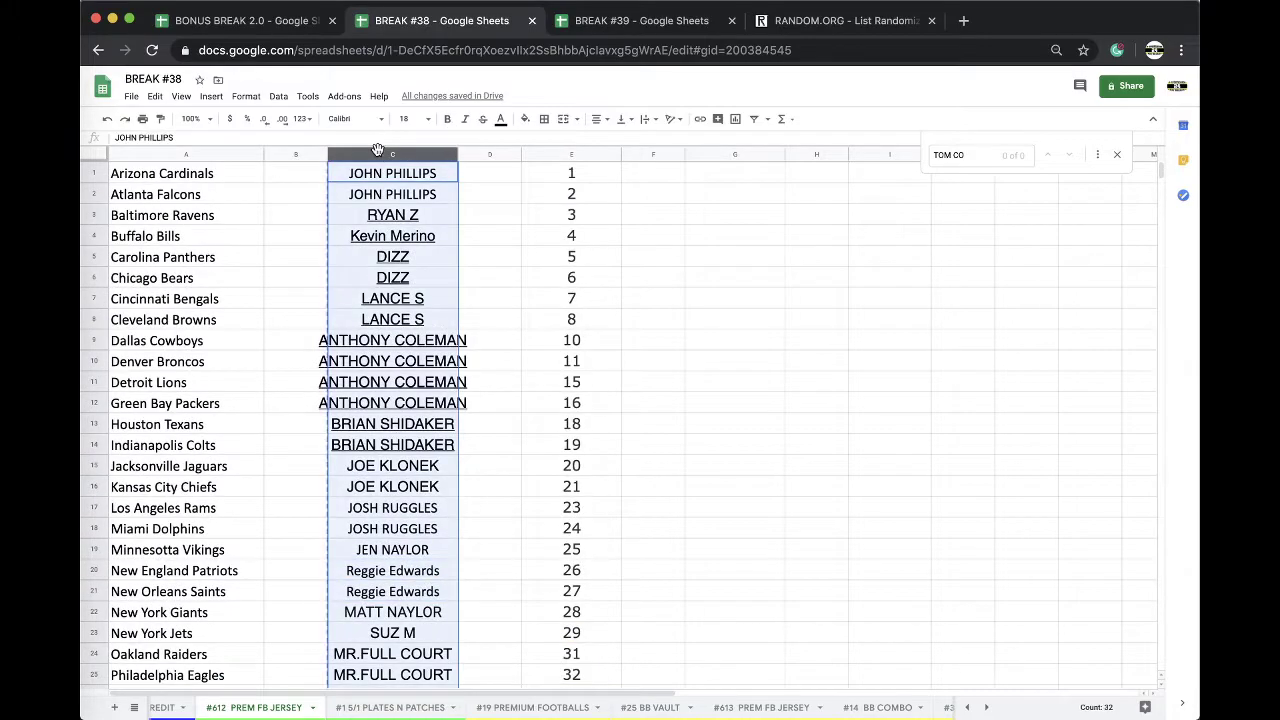
# Step: Reload the List Randomizer and randomize the 32 pasted buyer names five times
pyautogui.click(791, 28)
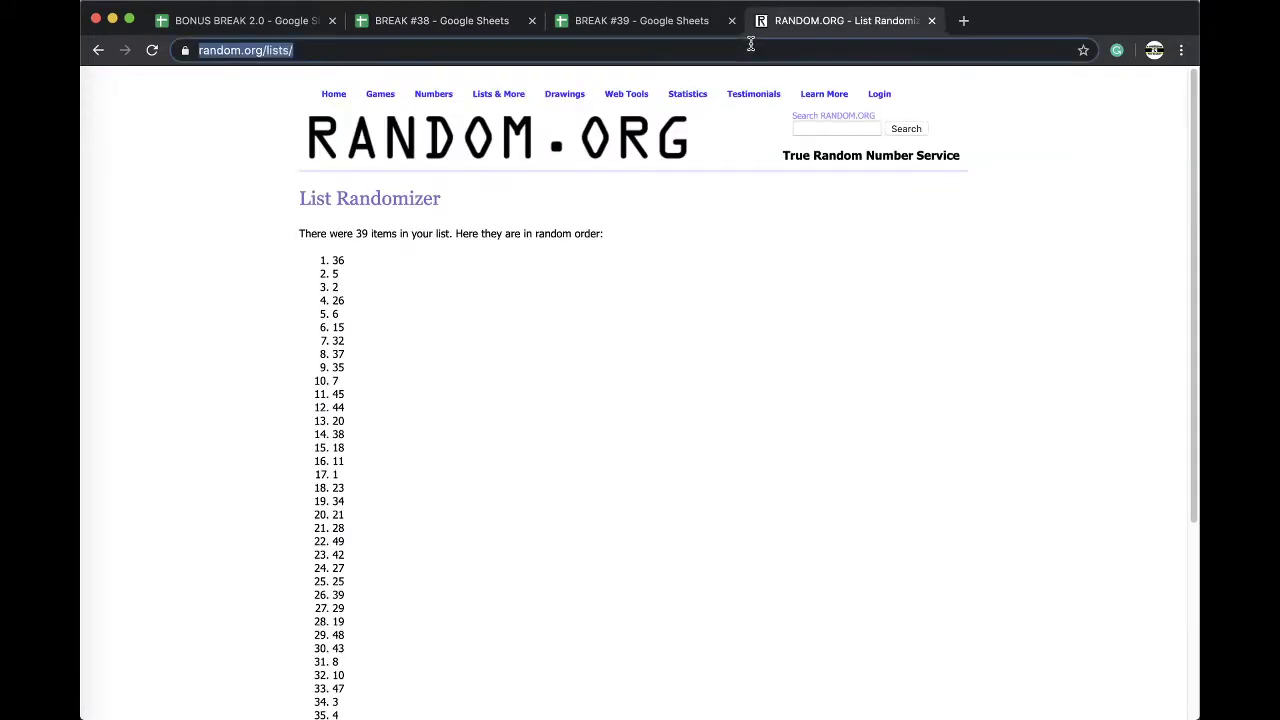
pyautogui.press('Return')
pyautogui.click(505, 402)
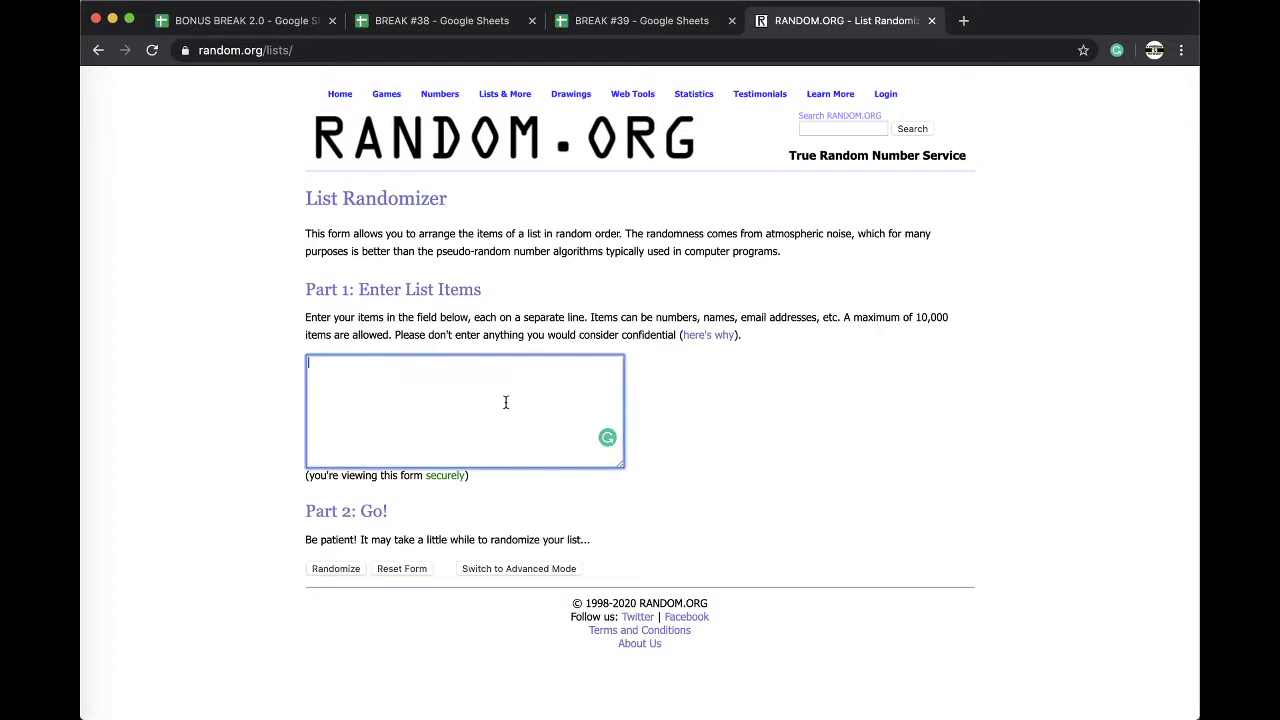
pyautogui.click(330, 569)
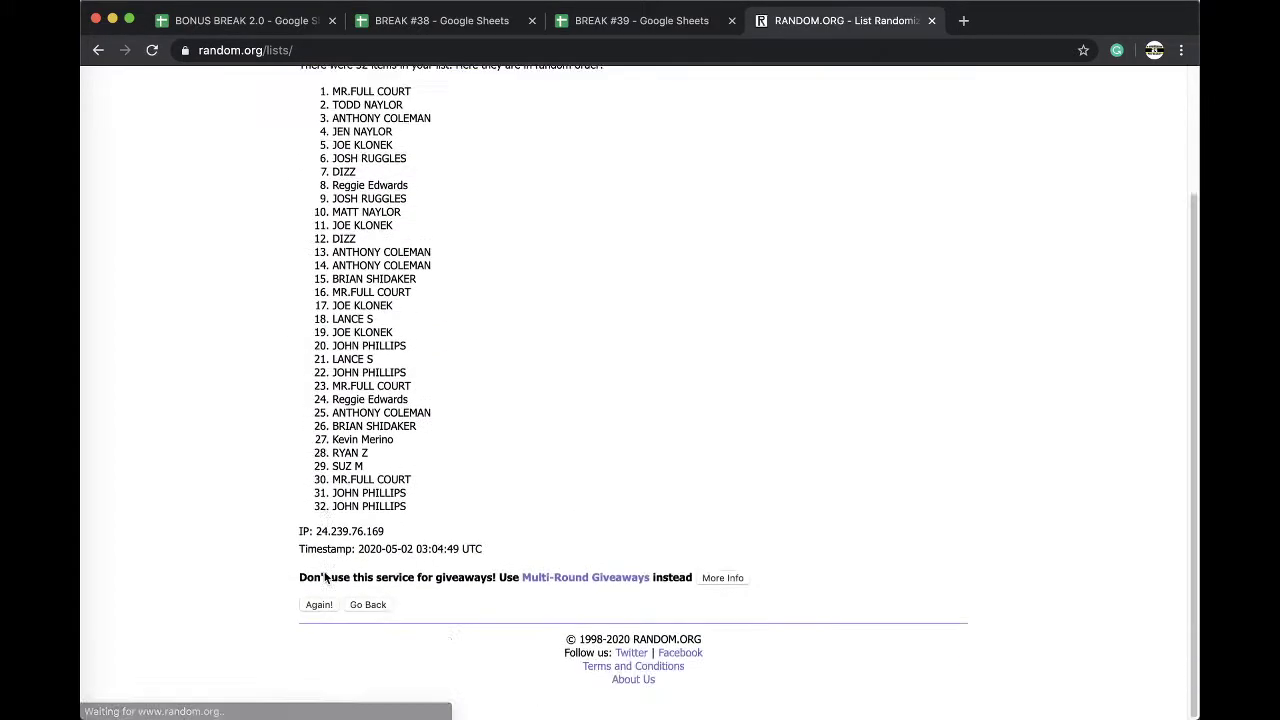
pyautogui.click(318, 605)
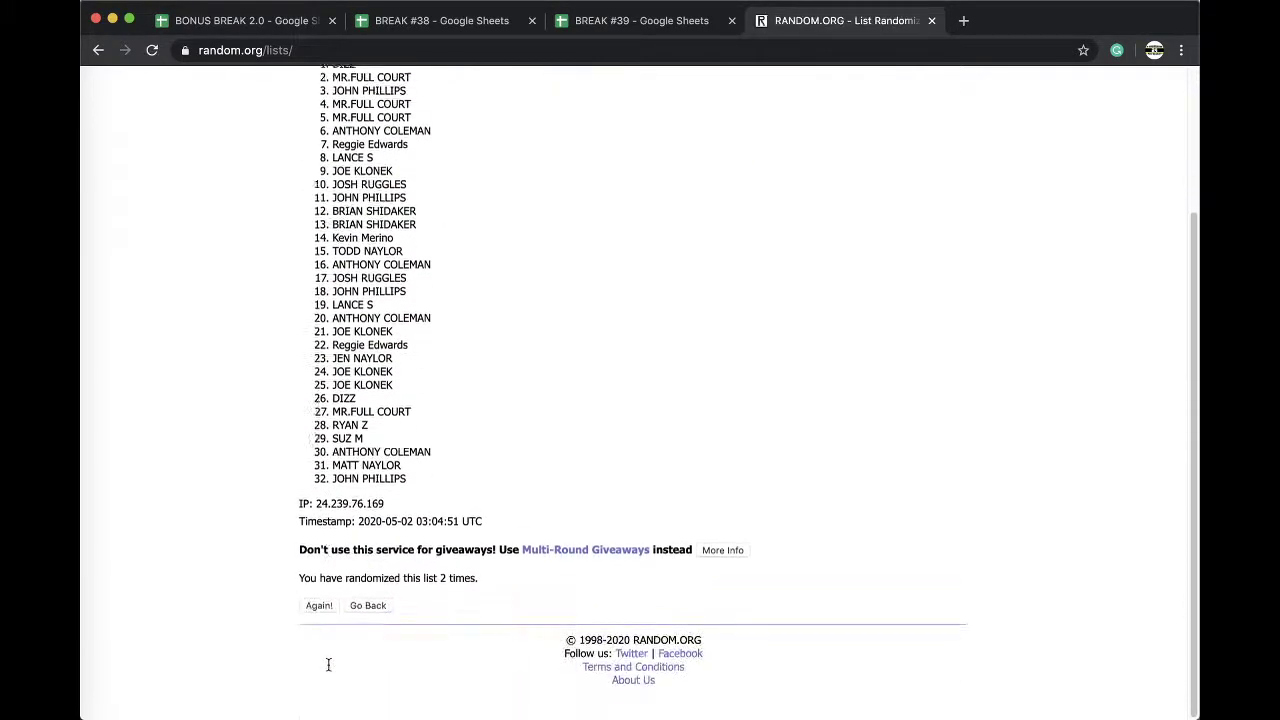
pyautogui.scroll(1, 314, 631)
pyautogui.click(311, 618)
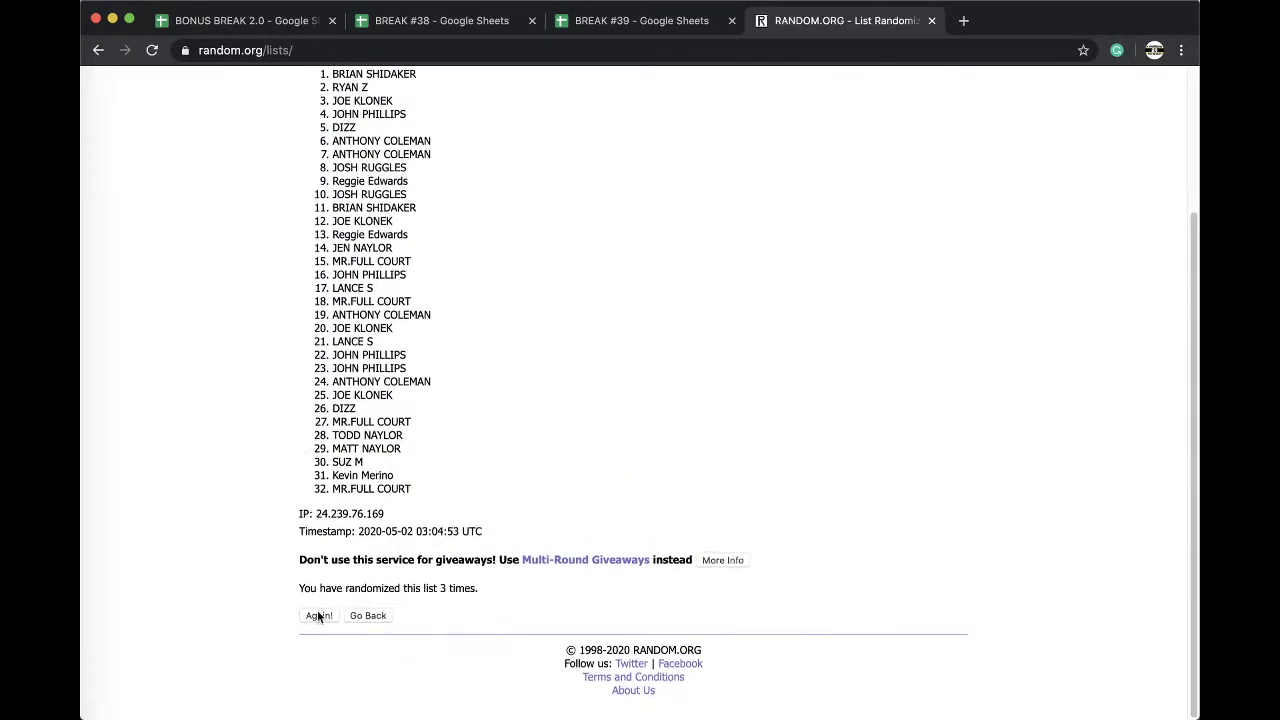
pyautogui.click(319, 617)
pyautogui.click(314, 617)
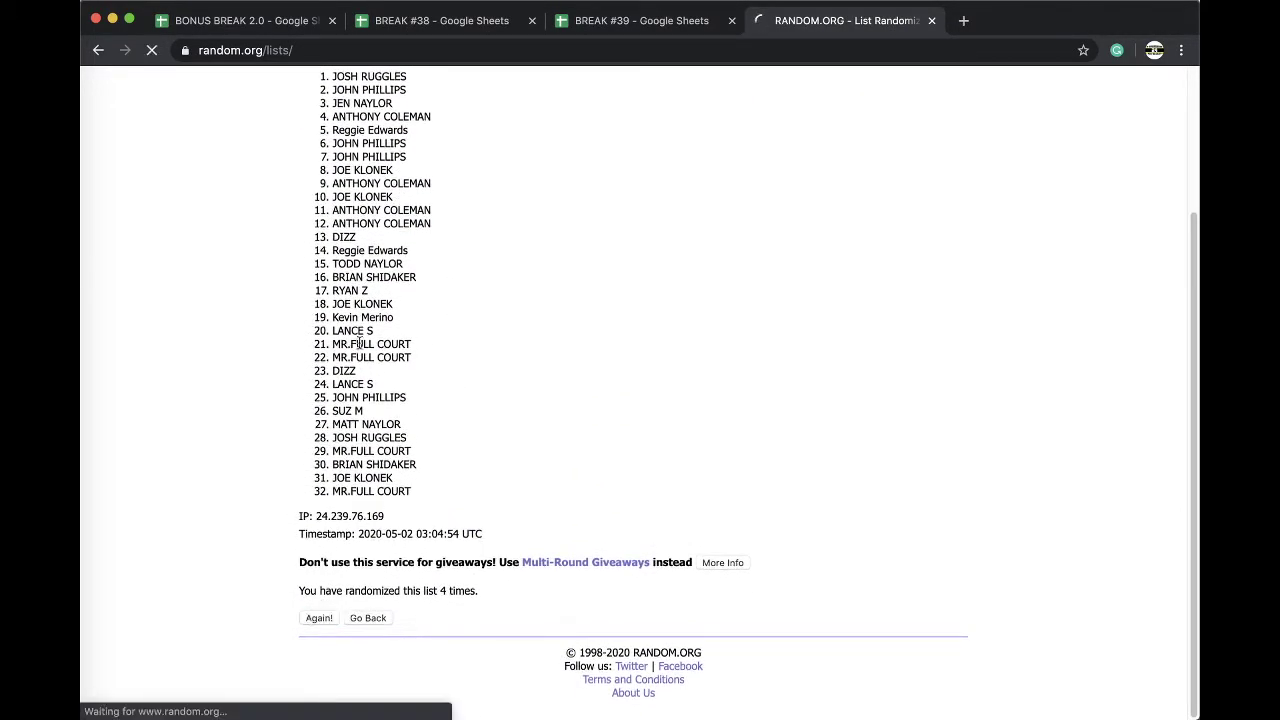
# Step: Select and copy the final shuffled list of 32 names
pyautogui.scroll(-2, 407, 300)
pyautogui.moveTo(333, 262)
pyautogui.mouseDown()
pyautogui.moveTo(407, 300)
pyautogui.moveTo(418, 490)
pyautogui.mouseUp()
pyautogui.scroll(-2, 418, 490)
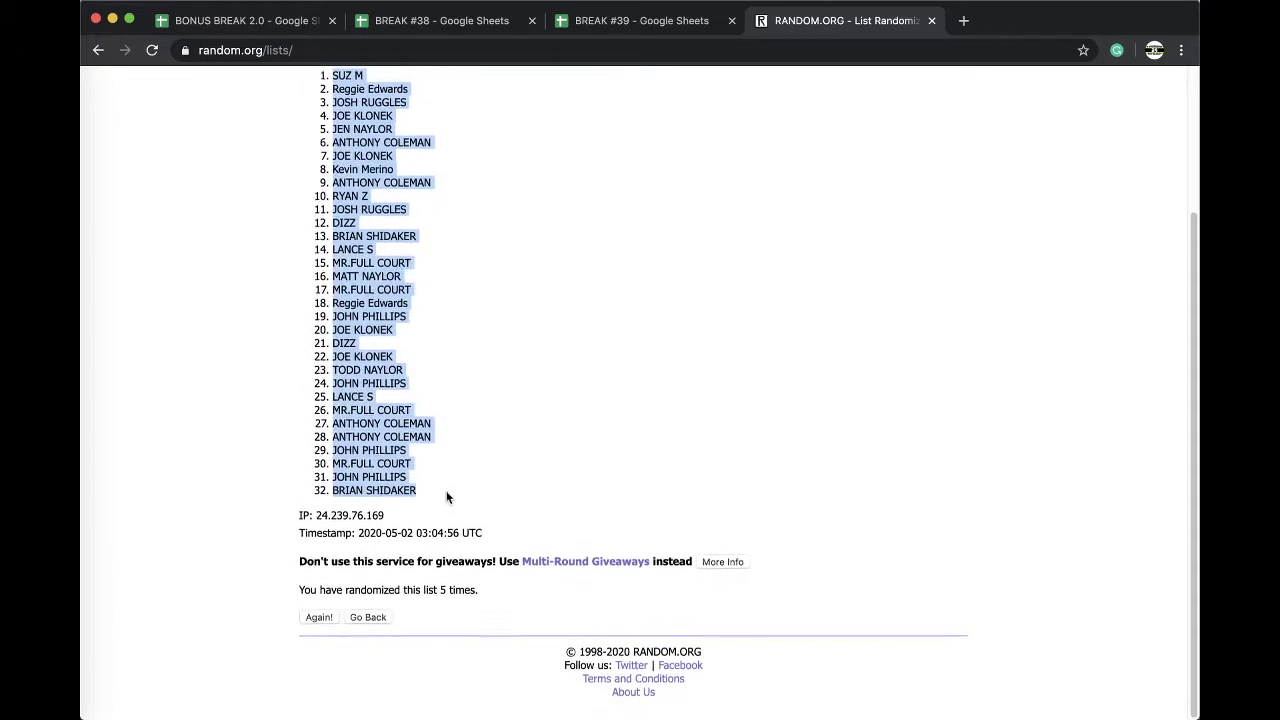
pyautogui.click(580, 24)
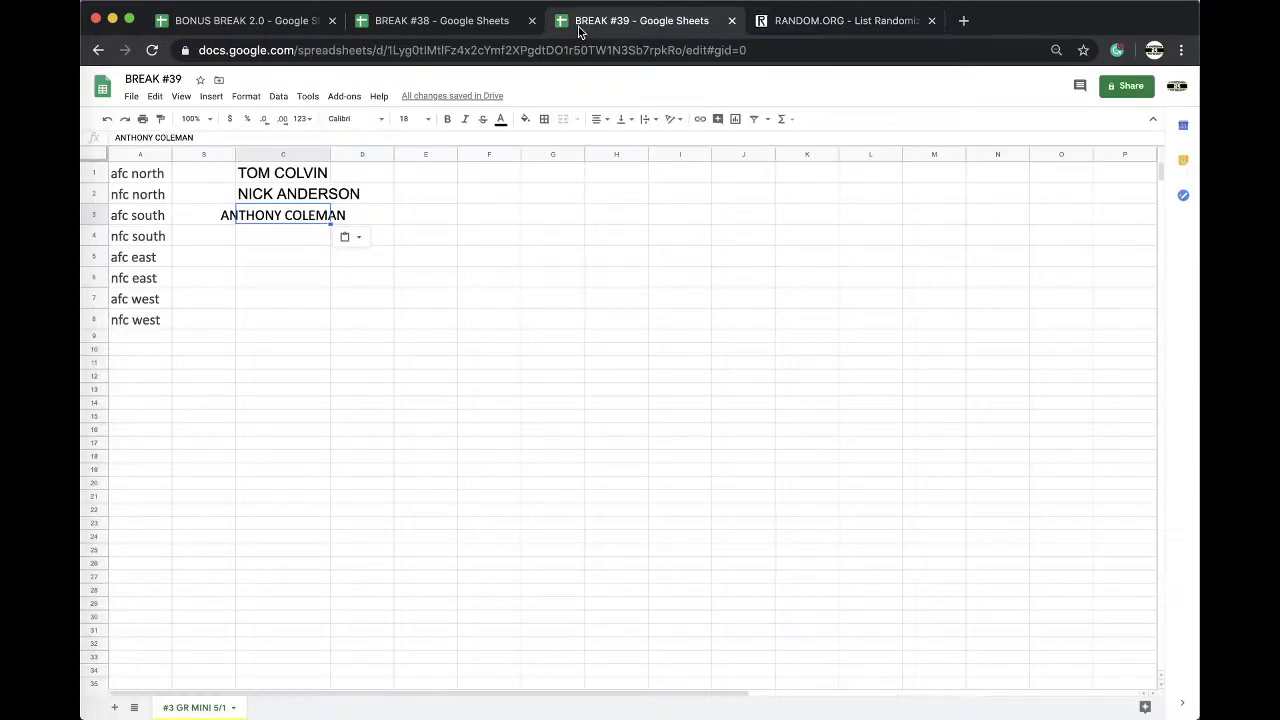
# Step: Paste the shuffled names from B1 at font size 18, autofit column B, and sort A→Z by column B
pyautogui.click(430, 22)
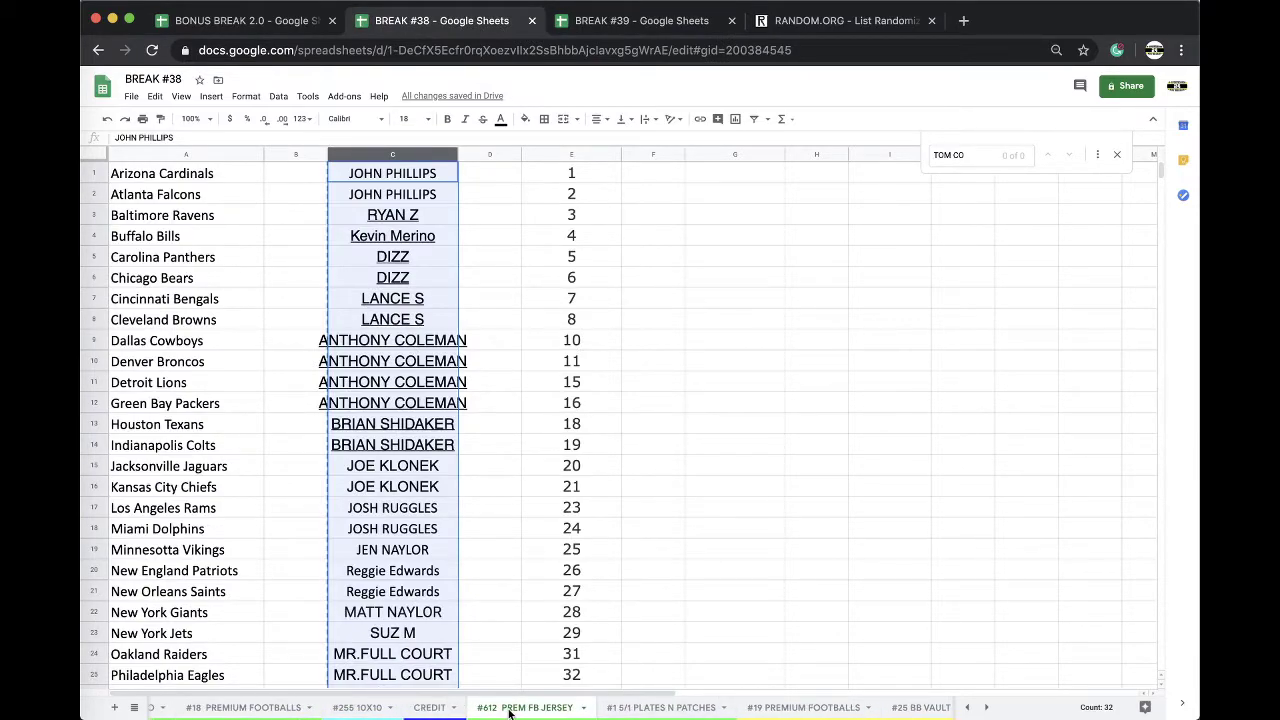
pyautogui.click(278, 174)
pyautogui.hotkey('ctrl', 'v')
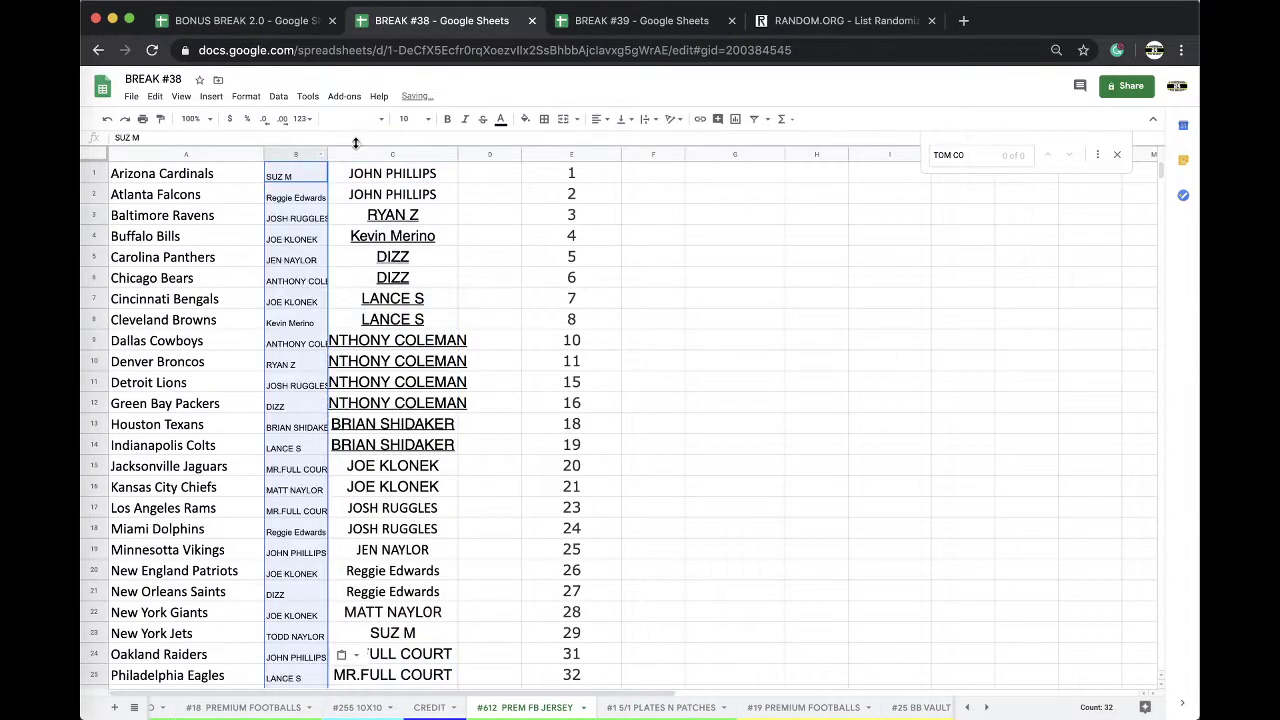
pyautogui.click(406, 119)
pyautogui.click(408, 300)
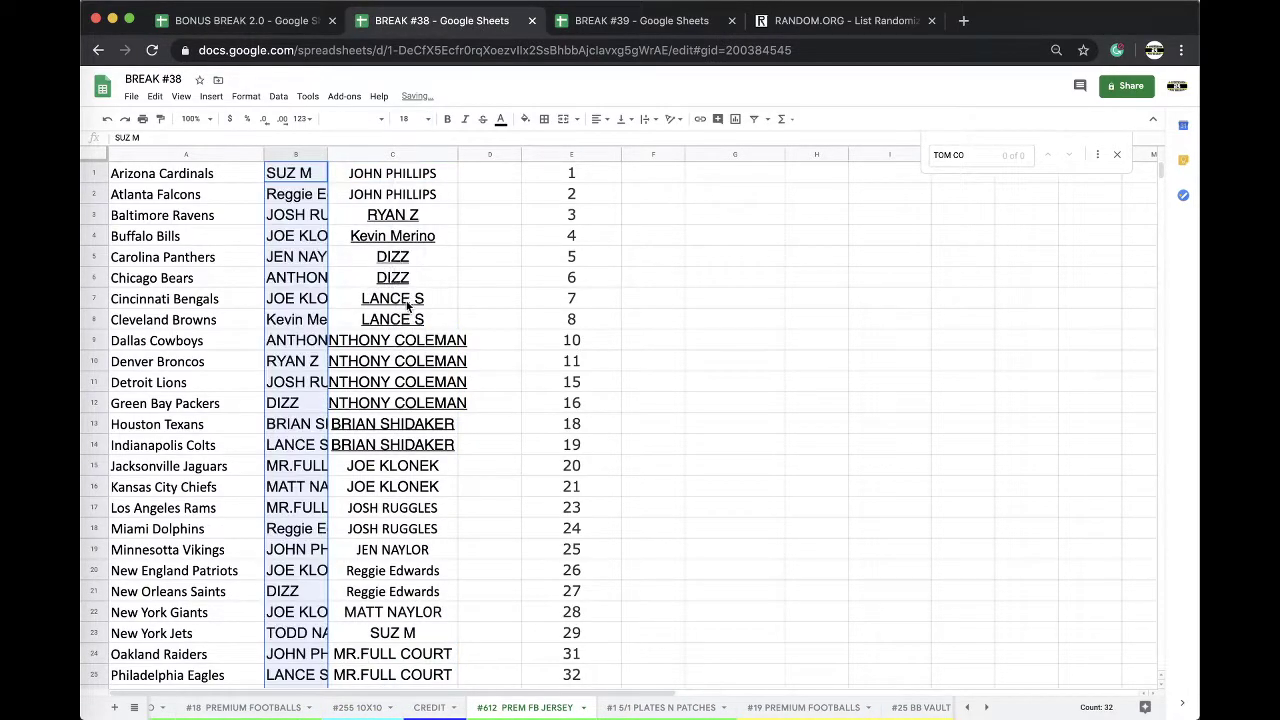
pyautogui.doubleClick(326, 154)
pyautogui.click(278, 96)
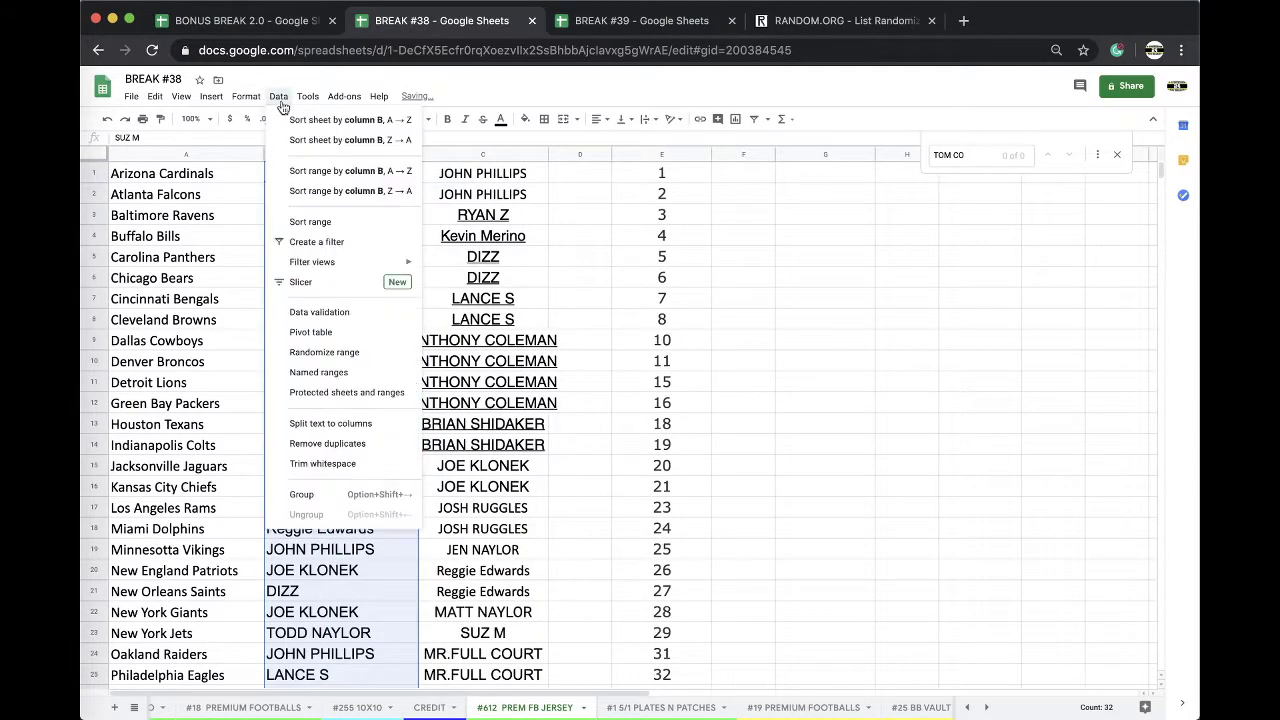
pyautogui.click(290, 115)
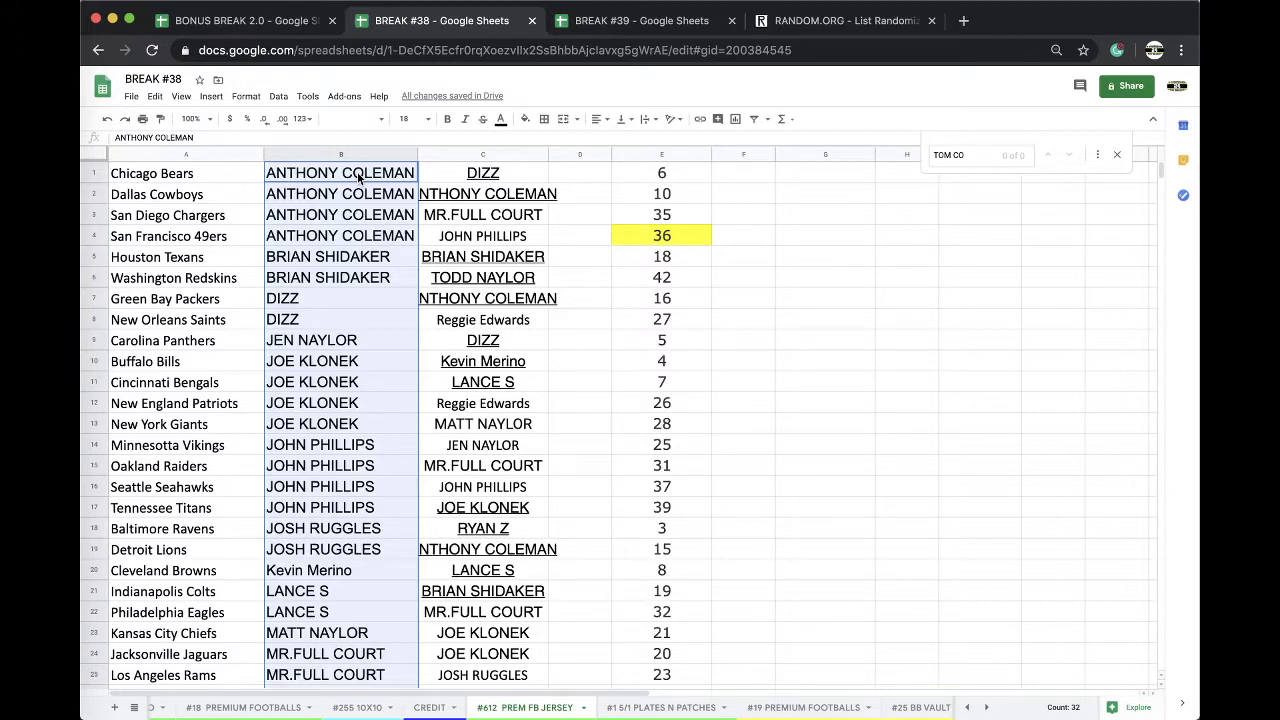
pyautogui.click(308, 364)
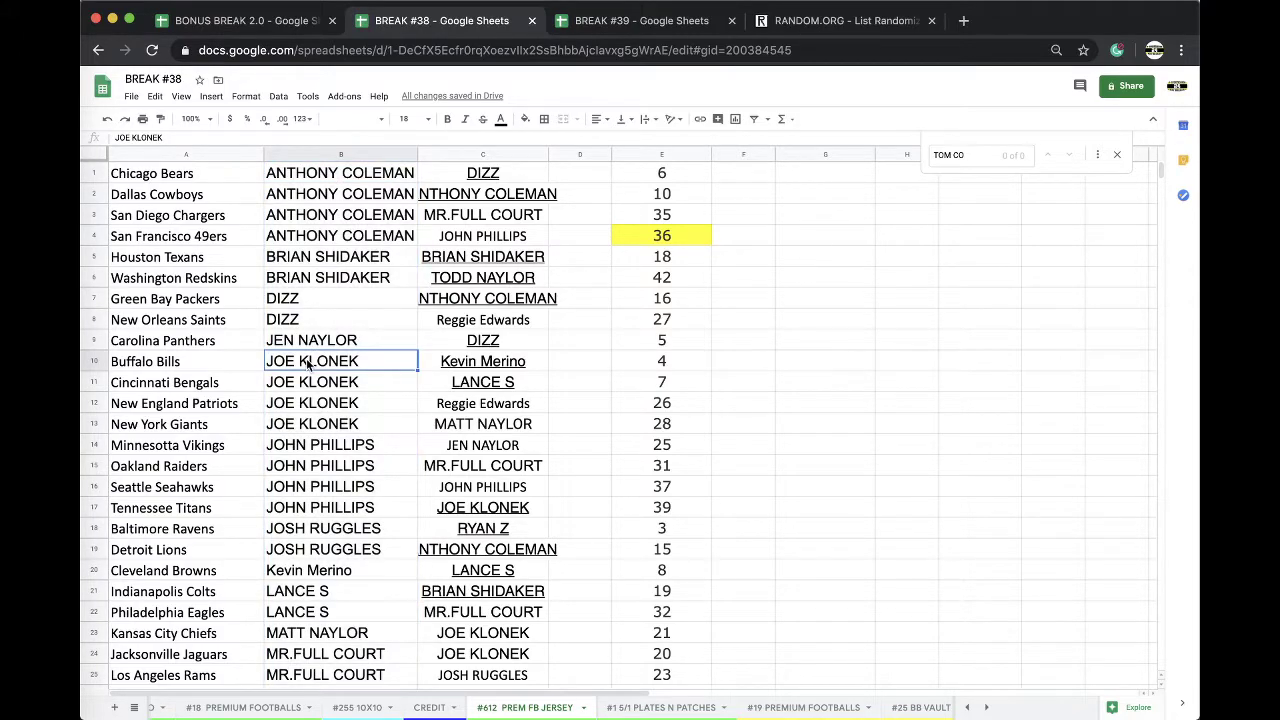
pyautogui.click(308, 424)
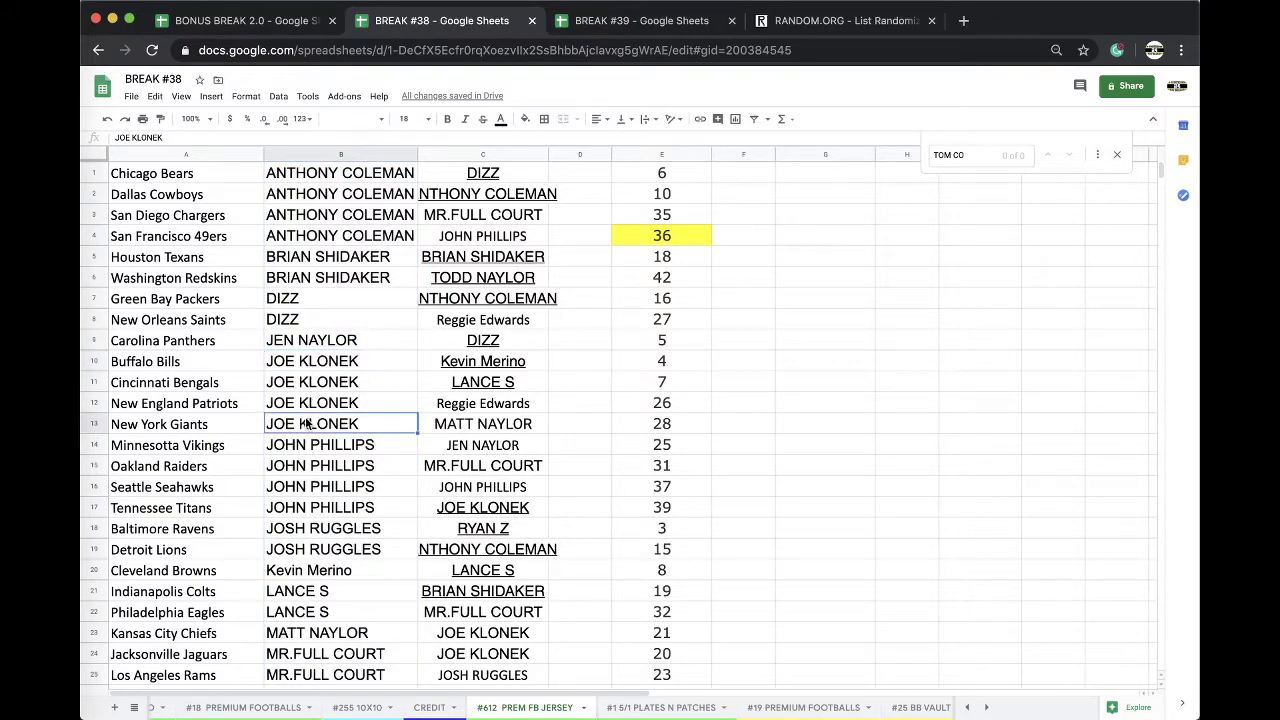
pyautogui.scroll(-1, 352, 382)
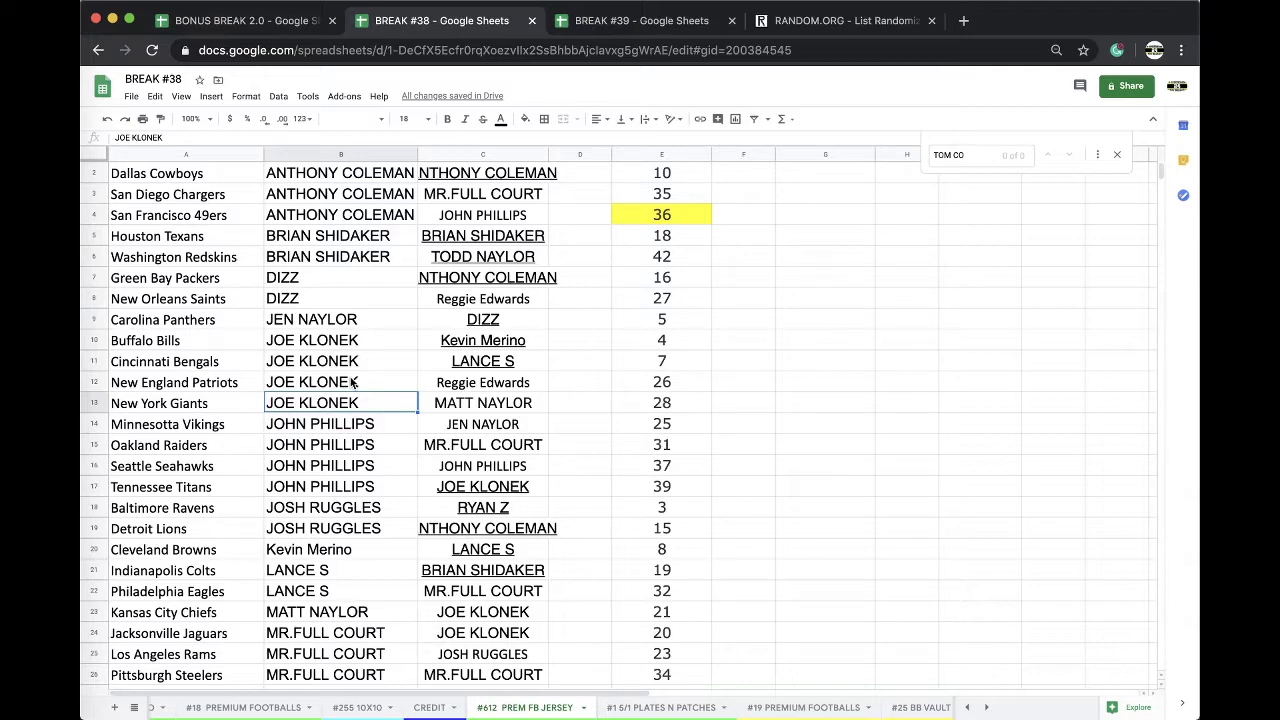
pyautogui.scroll(-1, 348, 412)
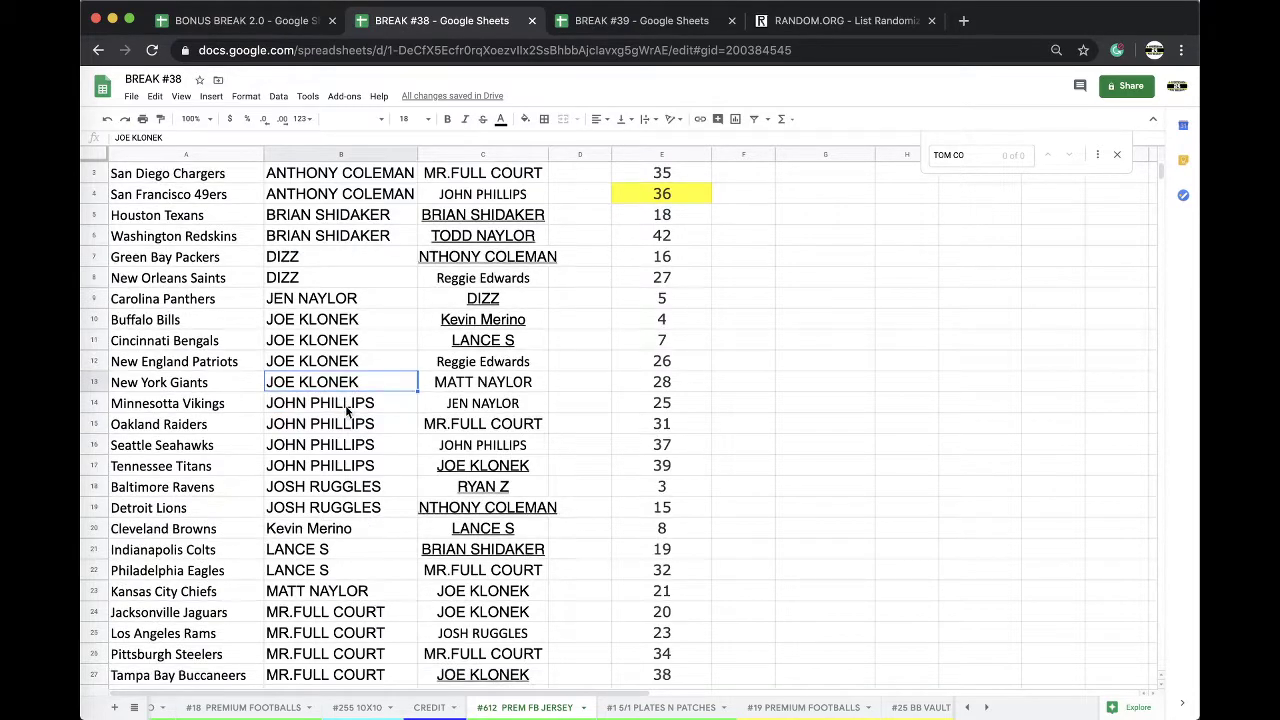
pyautogui.scroll(-1, 345, 463)
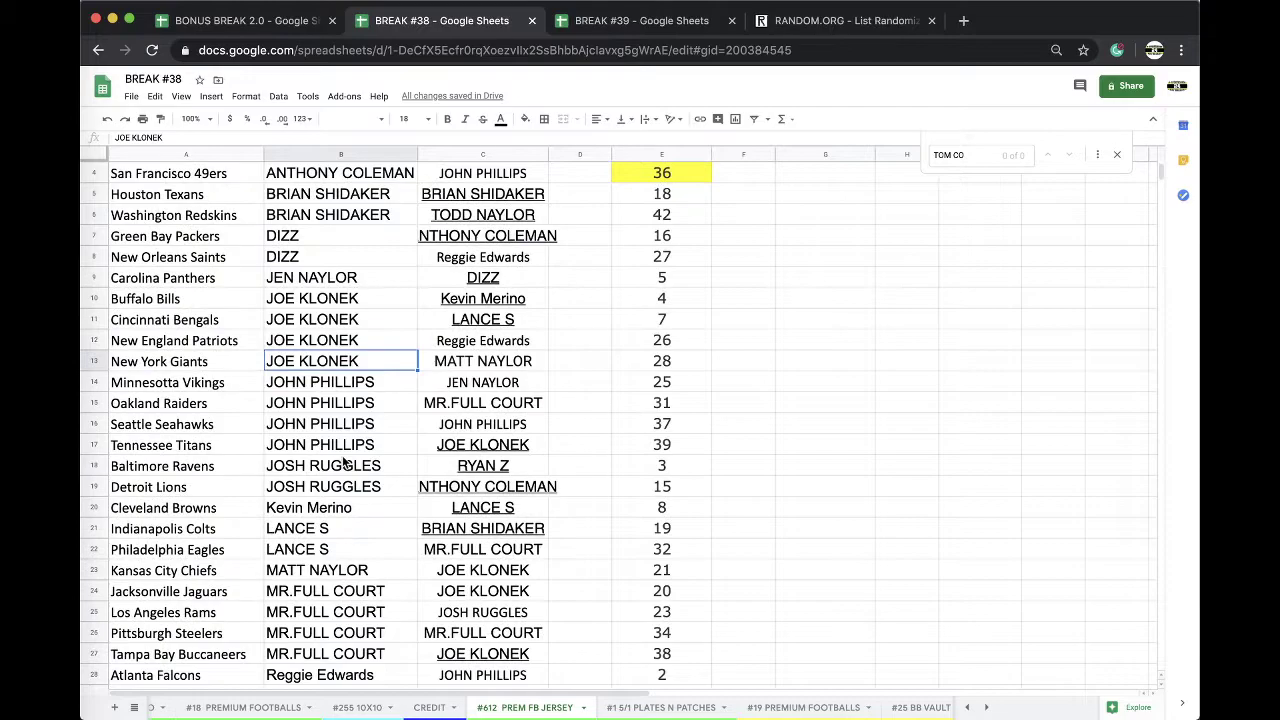
pyautogui.scroll(-1, 345, 463)
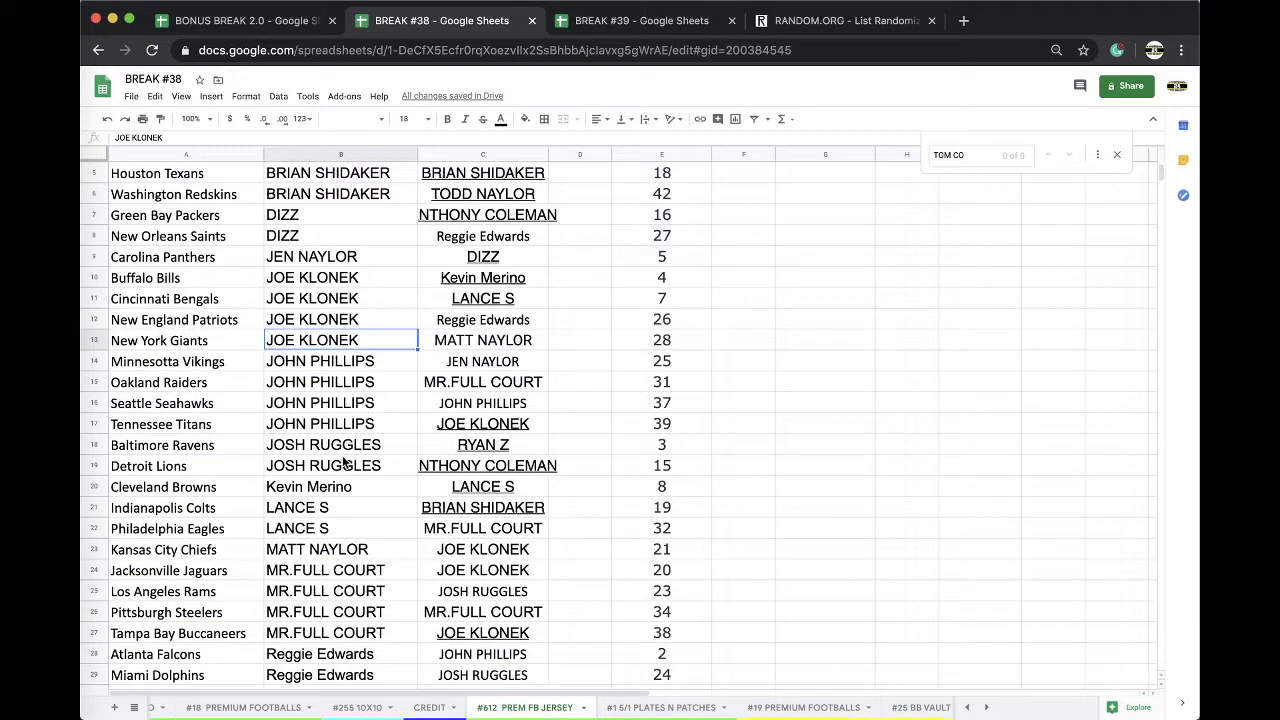
pyautogui.scroll(-2, 345, 463)
pyautogui.scroll(-3, 343, 462)
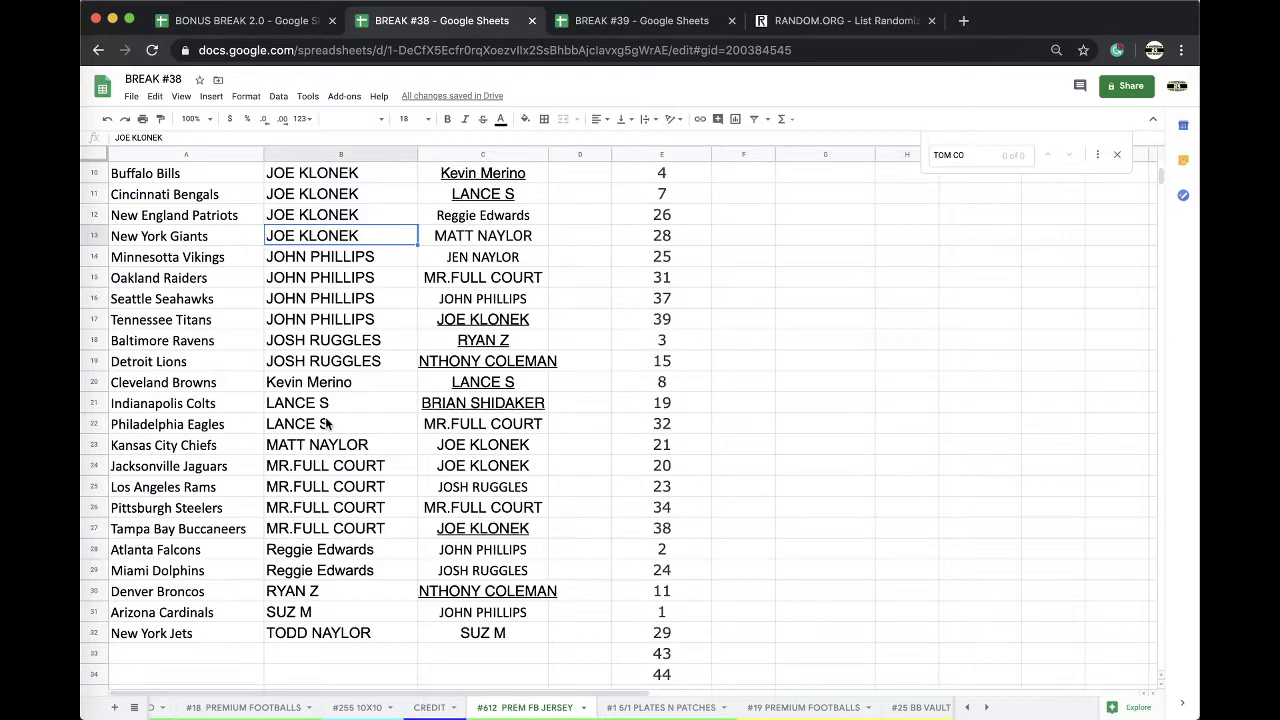
pyautogui.scroll(-2, 326, 424)
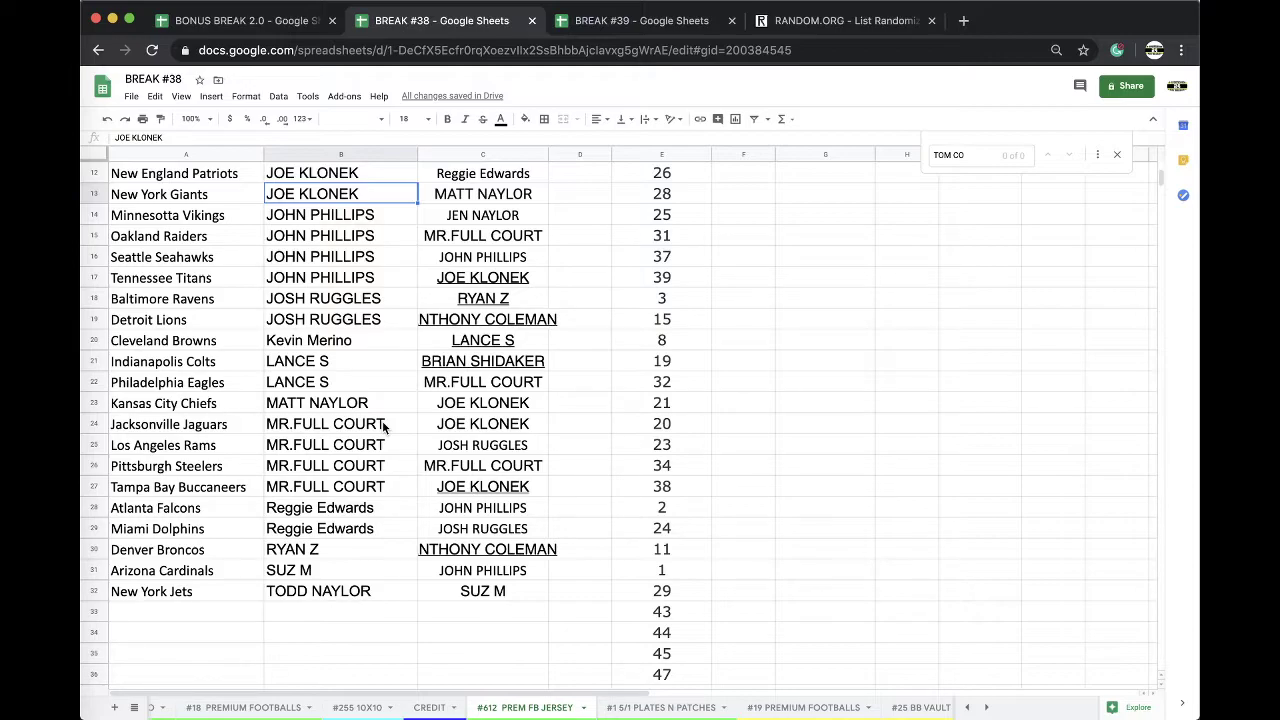
pyautogui.click(830, 710)
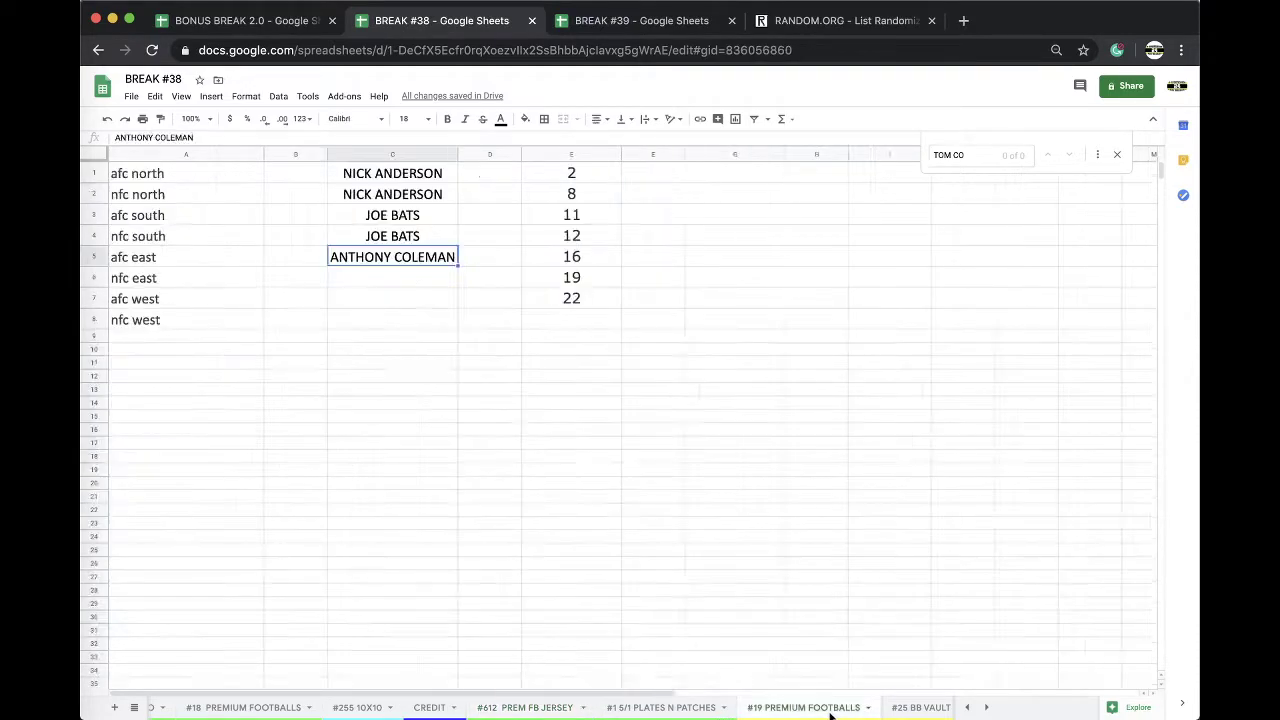
pyautogui.click(538, 710)
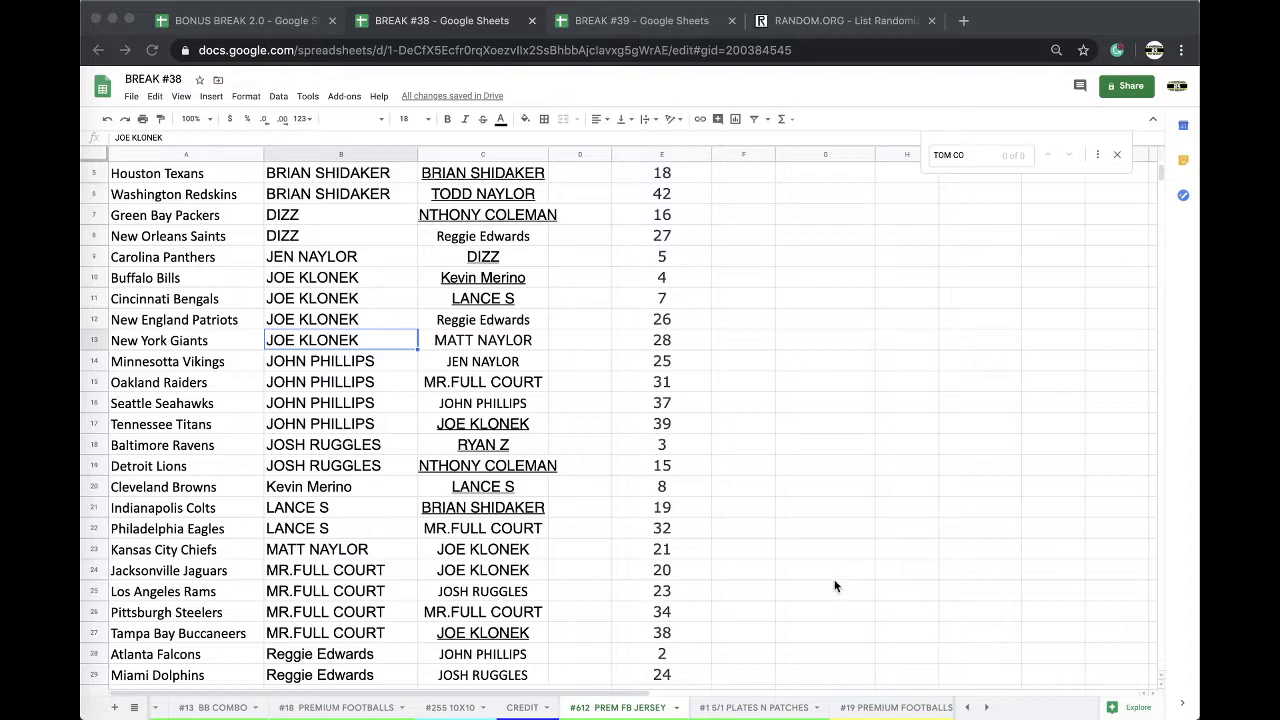
# Step: Fill the Los Angeles Rams owner cell B25 bright green
pyautogui.click(367, 594)
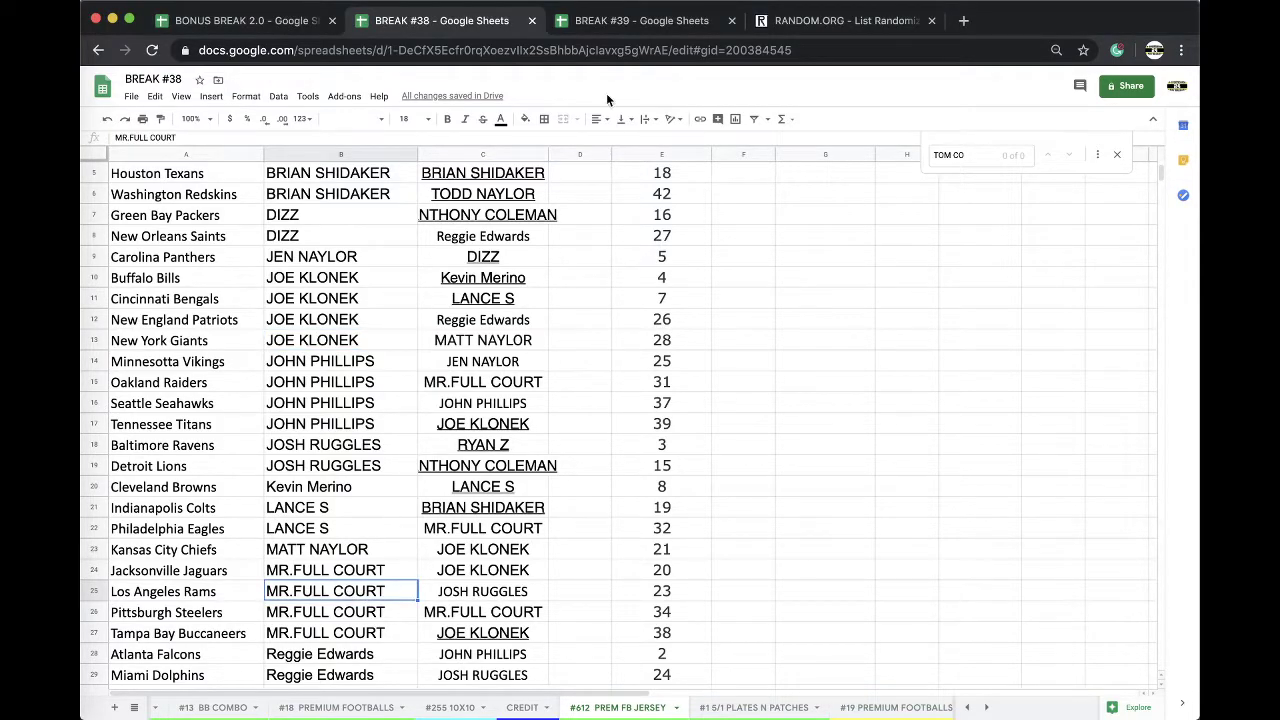
pyautogui.click(524, 119)
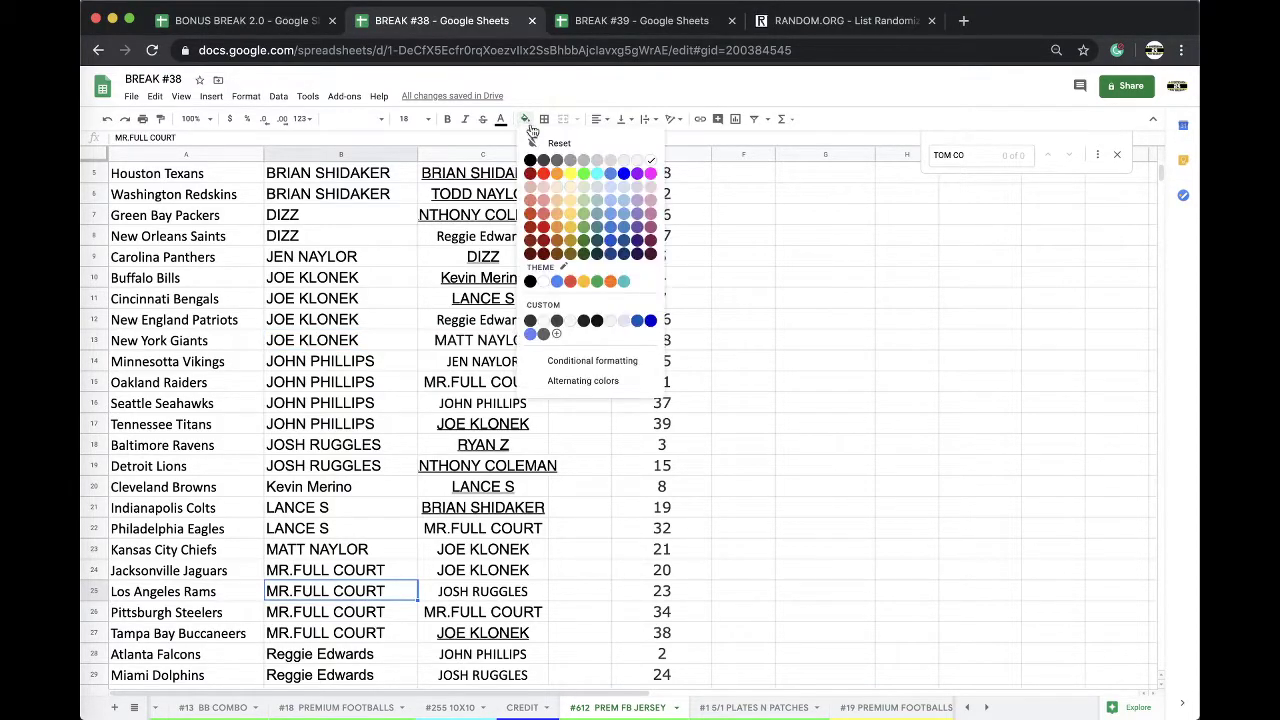
pyautogui.click(580, 174)
# Step: Sort the BREAK #38 sheet A→Z by the team names in column A
pyautogui.scroll(2, 185, 430)
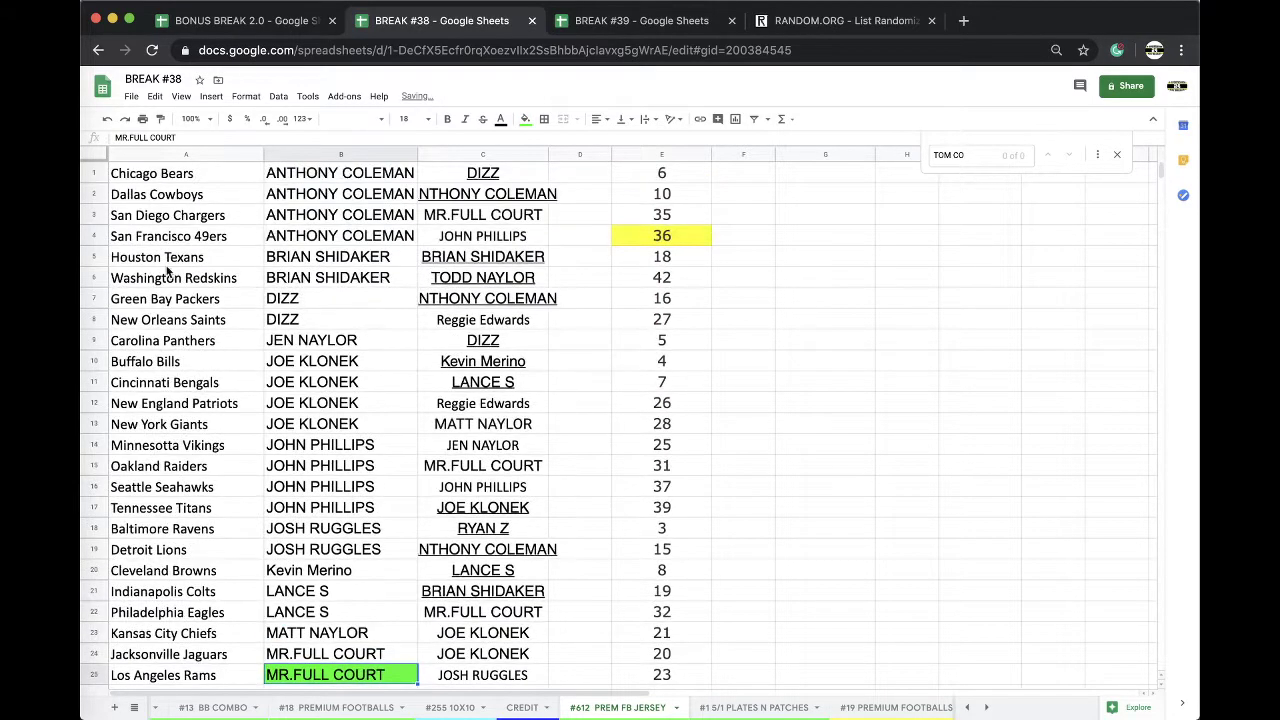
pyautogui.click(120, 155)
pyautogui.click(280, 97)
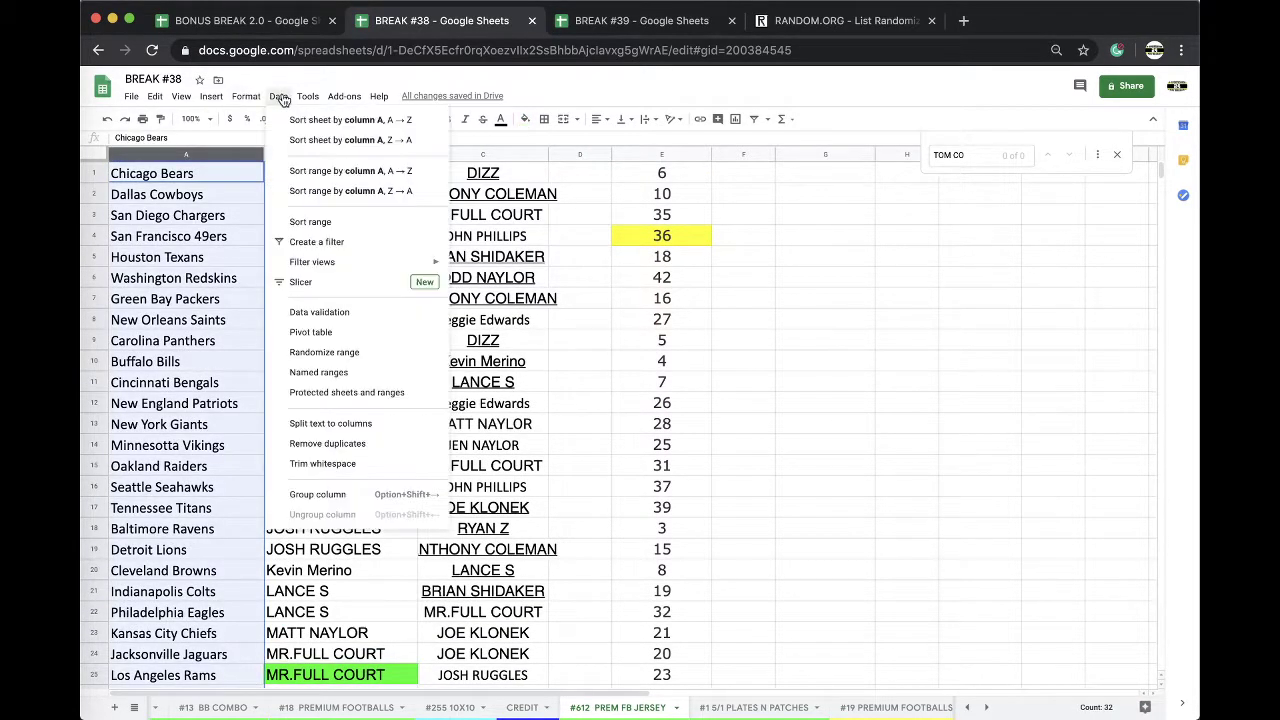
pyautogui.click(350, 119)
pyautogui.click(483, 155)
pyautogui.scroll(-4, 476, 237)
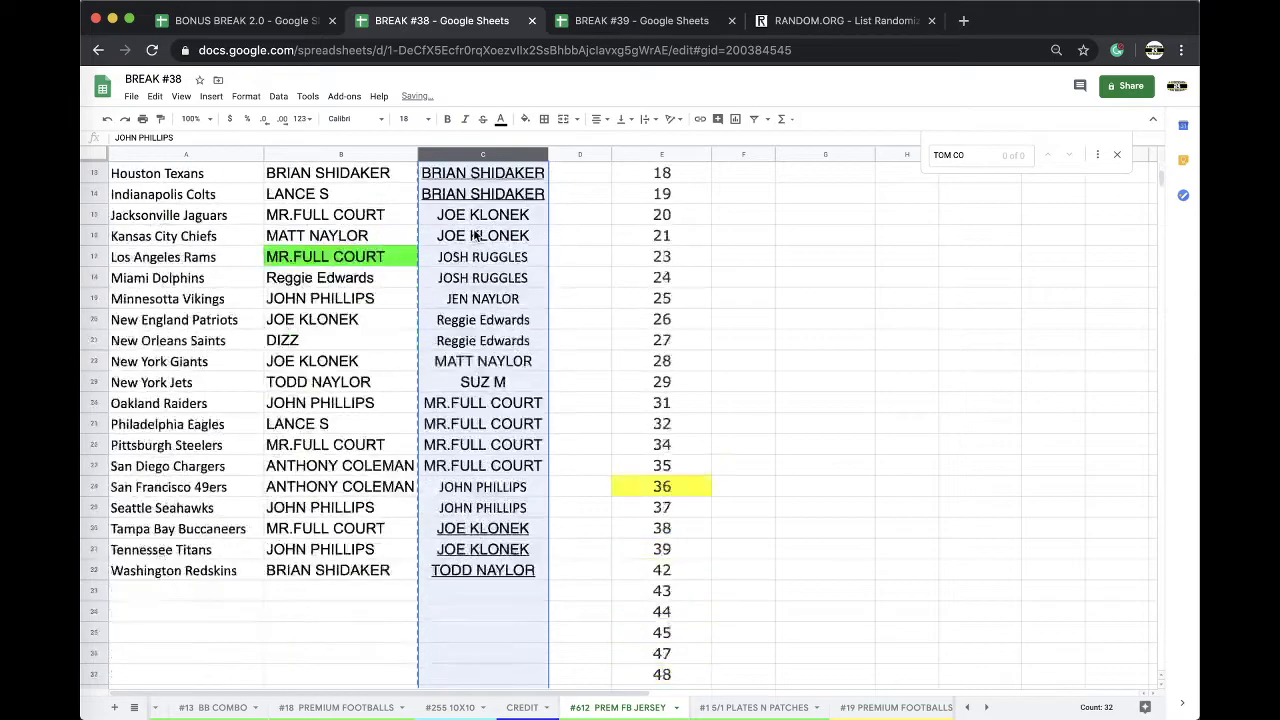
pyautogui.scroll(5, 476, 236)
# Step: Reload a blank List Randomizer form and place its tab before BREAK #39
pyautogui.click(640, 20)
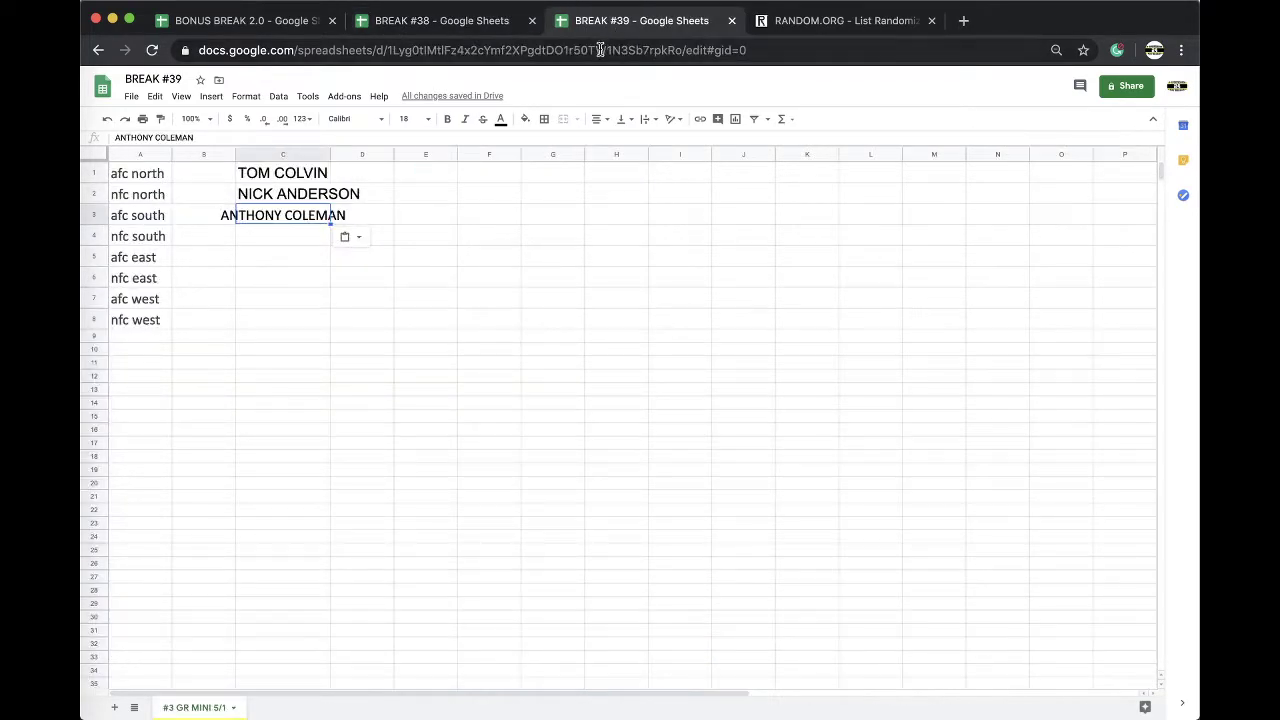
pyautogui.click(791, 28)
pyautogui.click(766, 45)
pyautogui.press('Return')
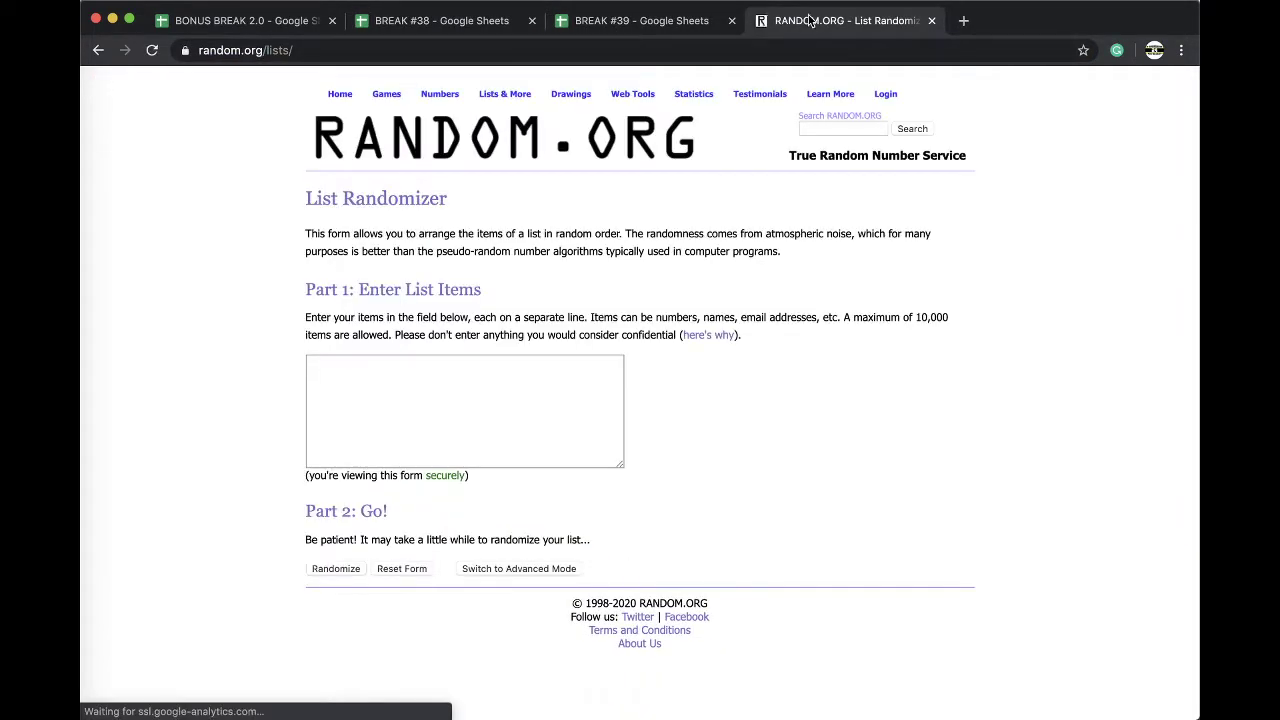
pyautogui.moveTo(810, 20); pyautogui.dragTo(612, 20)
pyautogui.click(446, 376)
# Step: Randomize the 32 buyer names repeatedly and copy the name that lands at the top
pyautogui.click(349, 574)
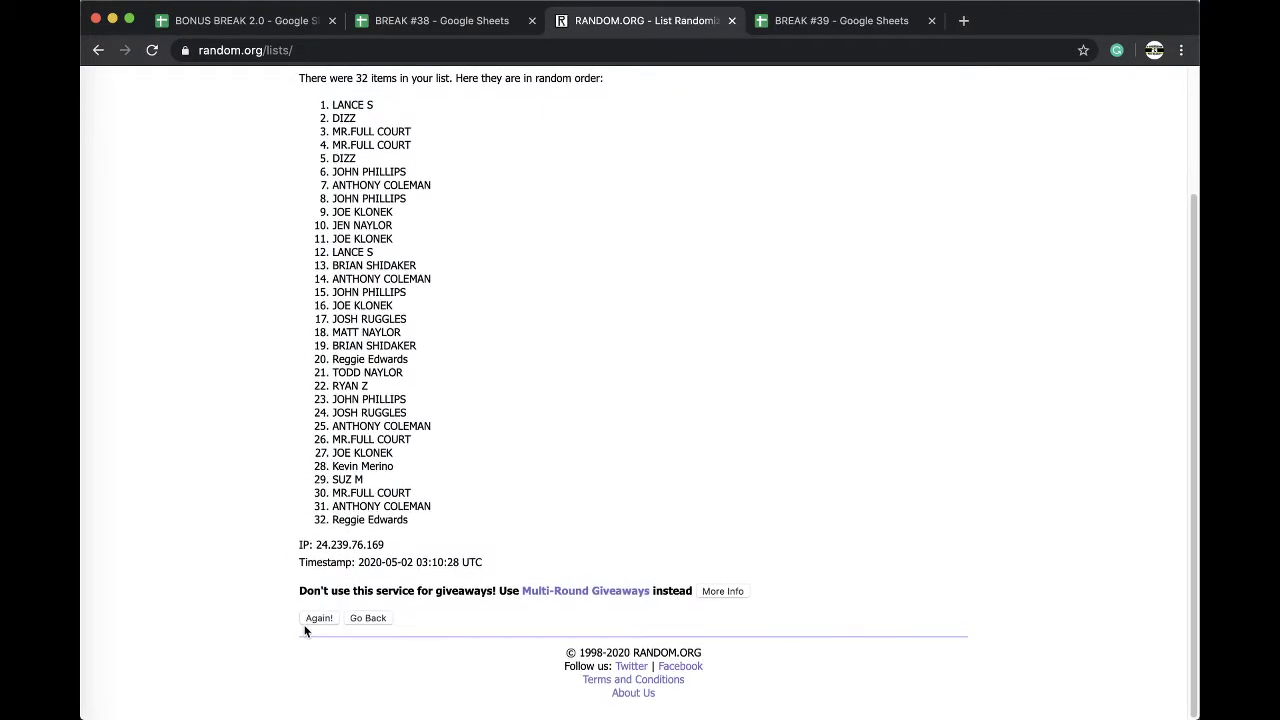
pyautogui.click(318, 618)
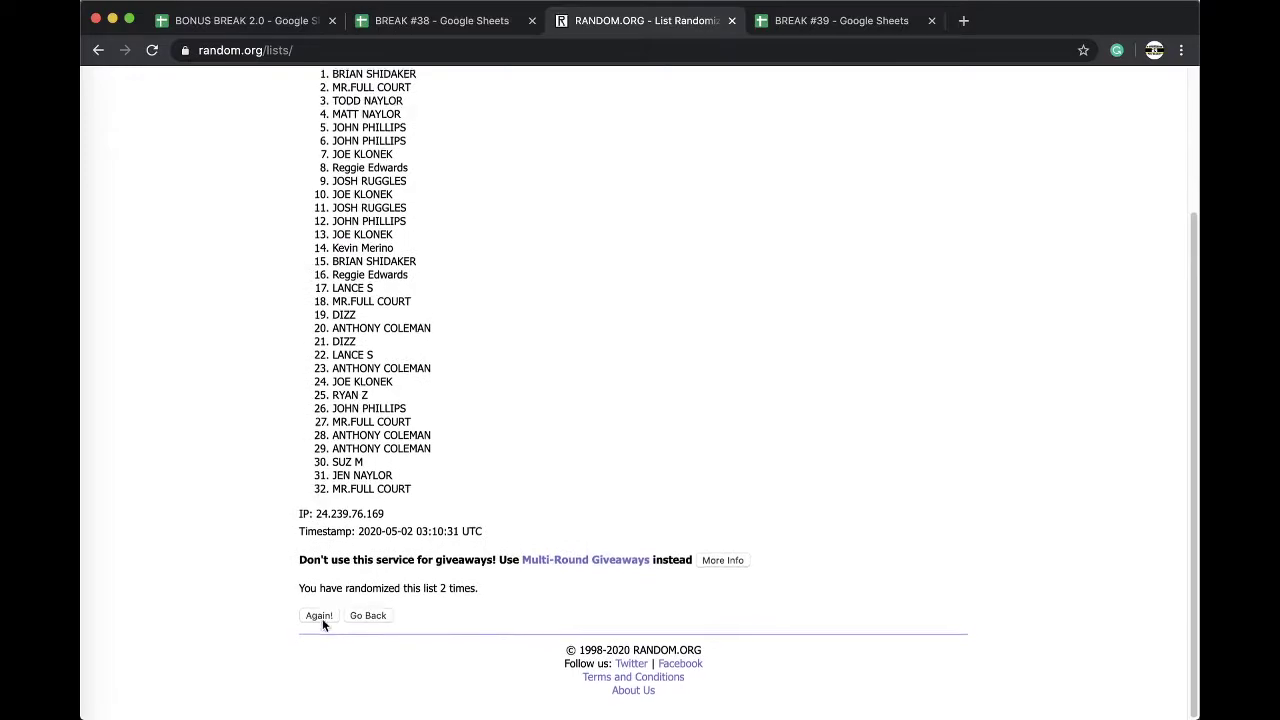
pyautogui.click(322, 620)
pyautogui.click(322, 620)
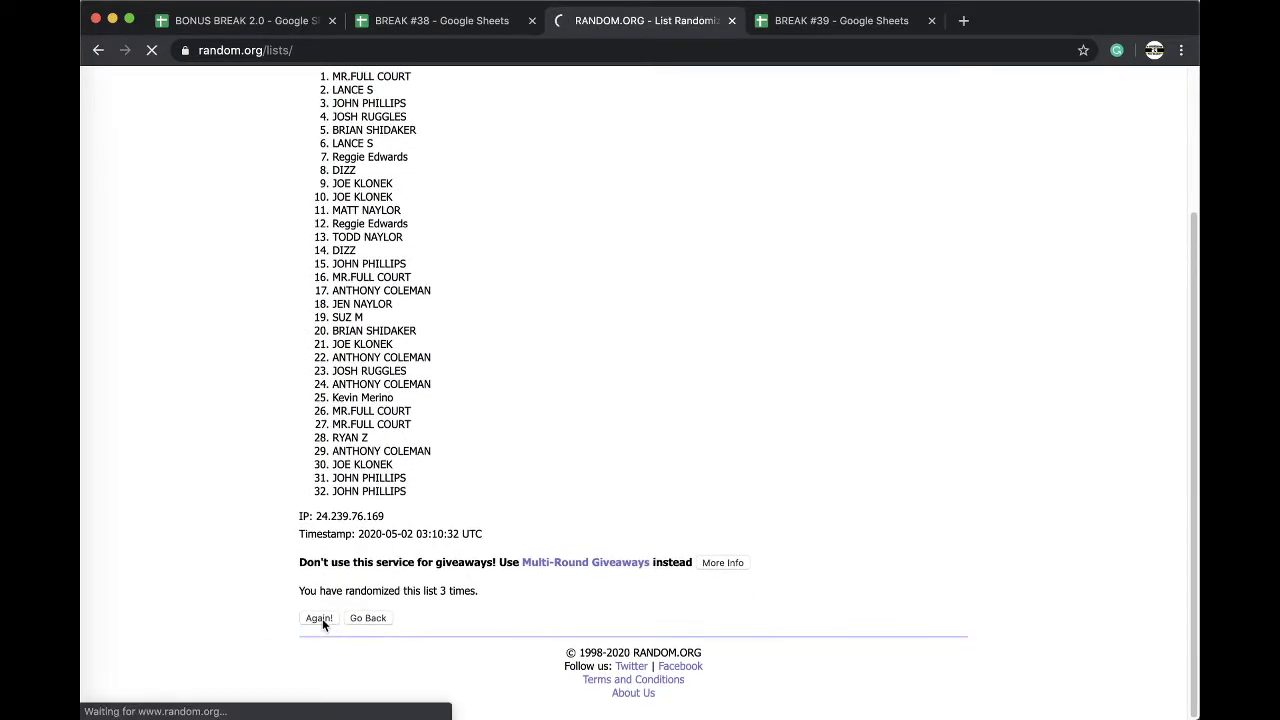
pyautogui.click(322, 618)
pyautogui.click(322, 618)
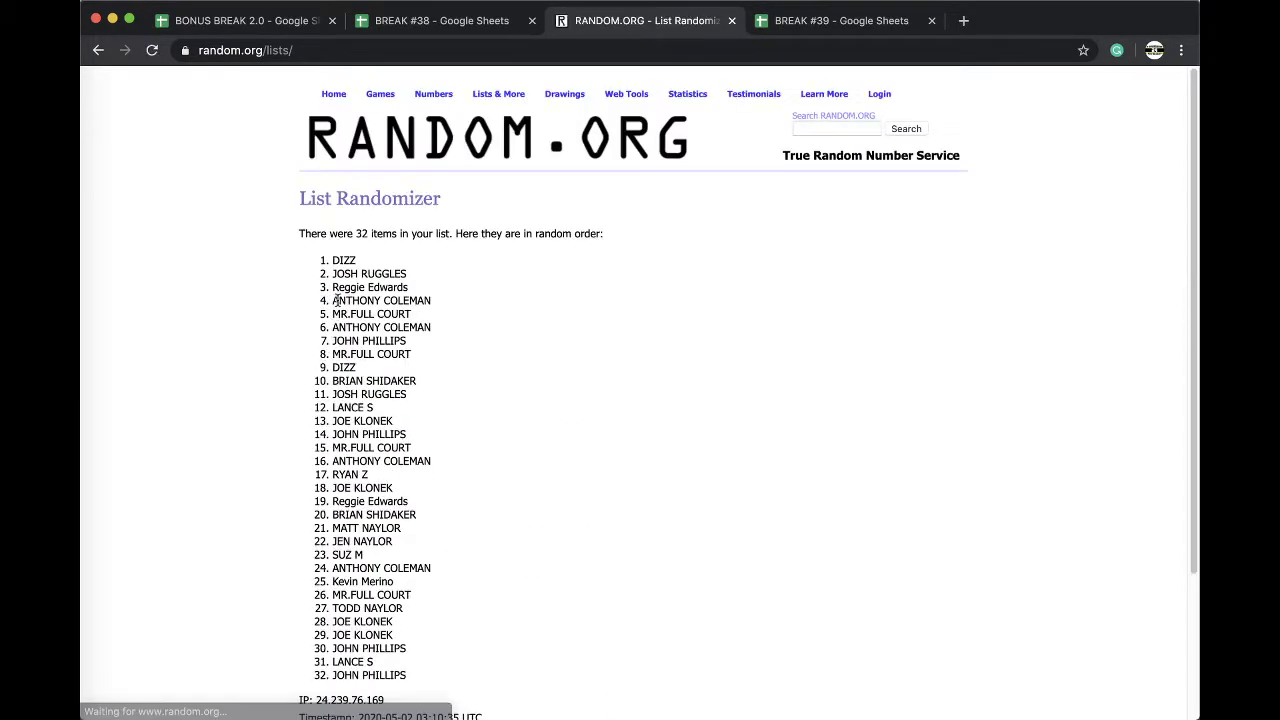
pyautogui.doubleClick(341, 260)
pyautogui.hotkey('ctrl', 'c')
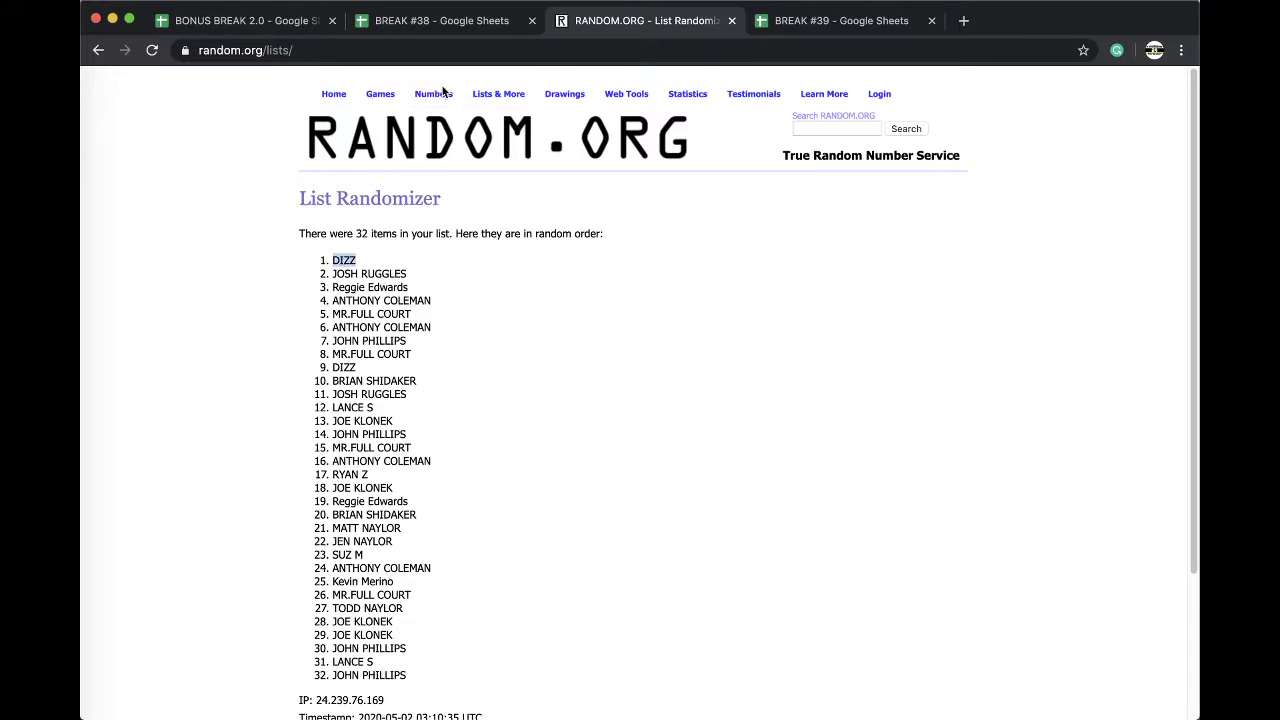
pyautogui.click(414, 20)
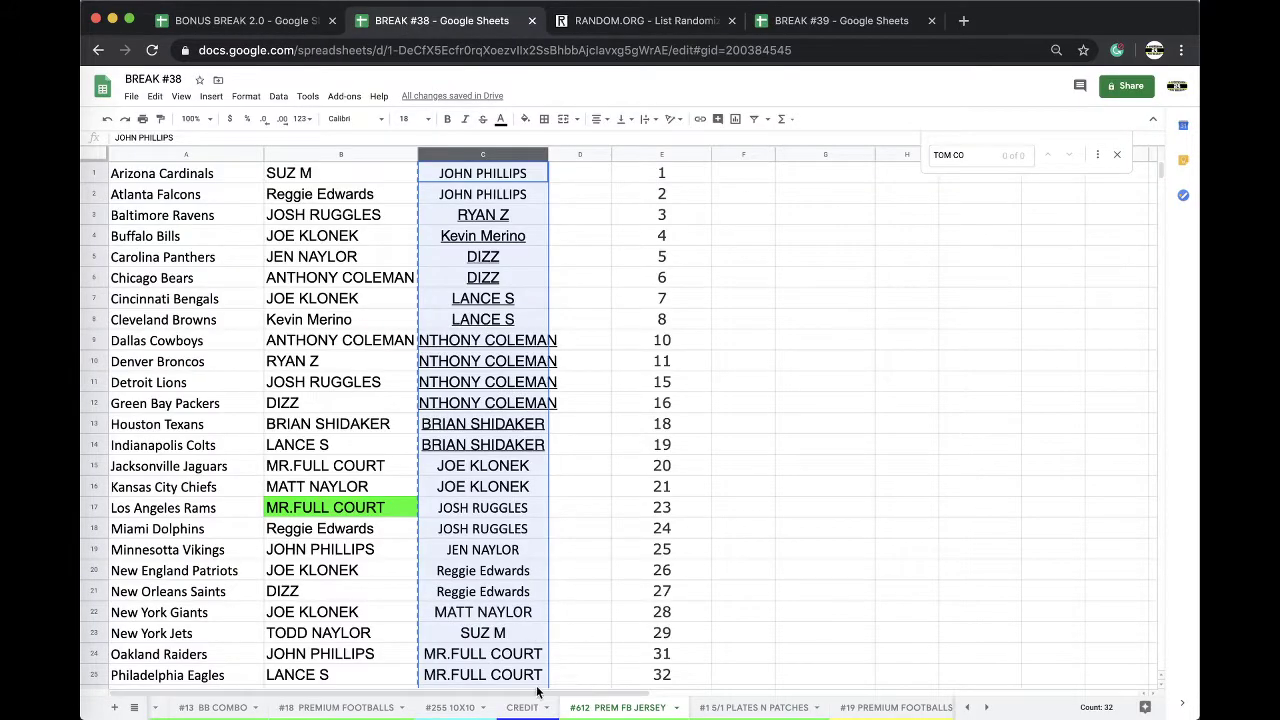
# Step: Make #612 PREM FB JERSEY the first tab; in BONUS BREAK 2.0 paste the pick in C2 and '#612 PREM FB JERSEY' in D2
pyautogui.moveTo(620, 707); pyautogui.dragTo(160, 707)
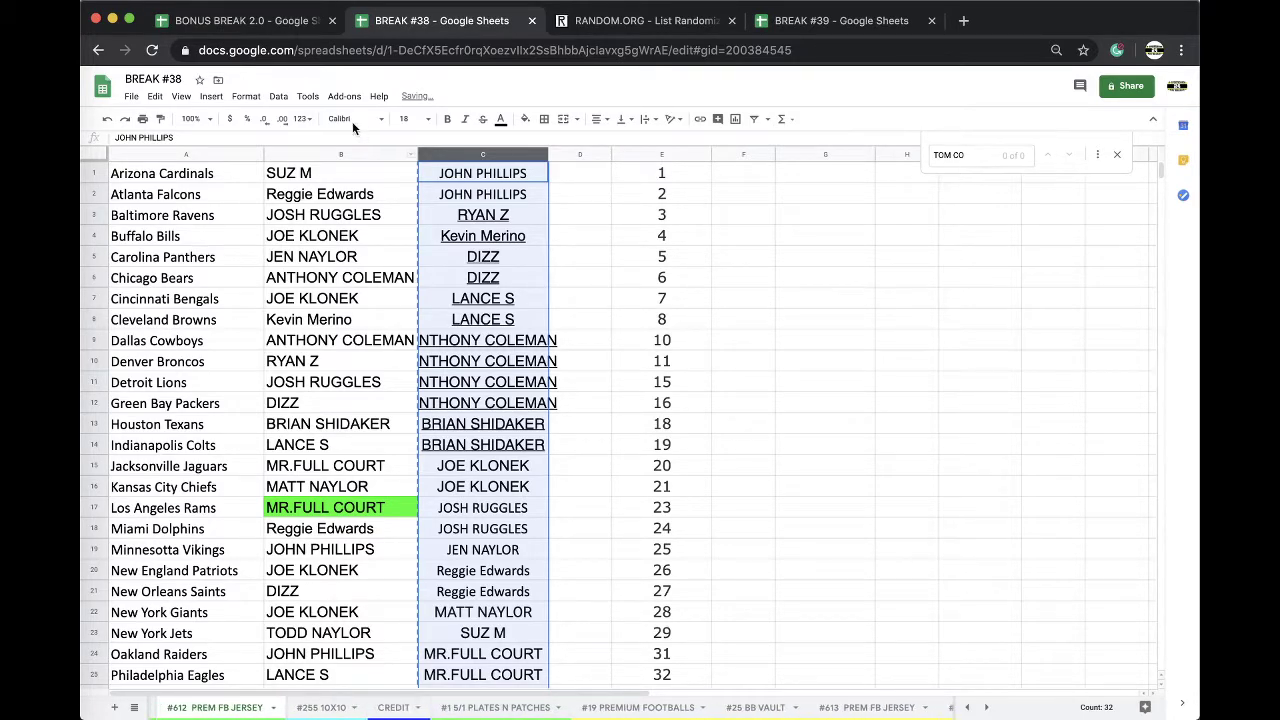
pyautogui.click(250, 20)
pyautogui.click(413, 192)
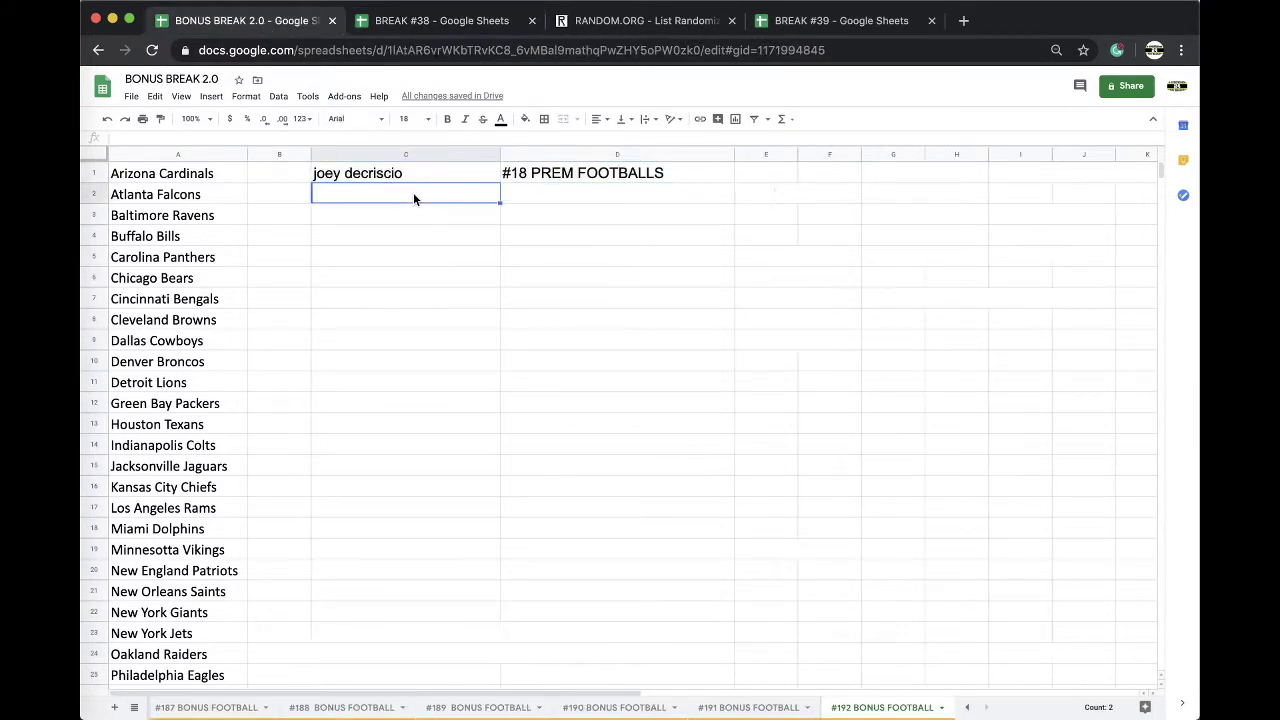
pyautogui.hotkey('ctrl', 'v')
pyautogui.click(517, 201)
pyautogui.write('#')
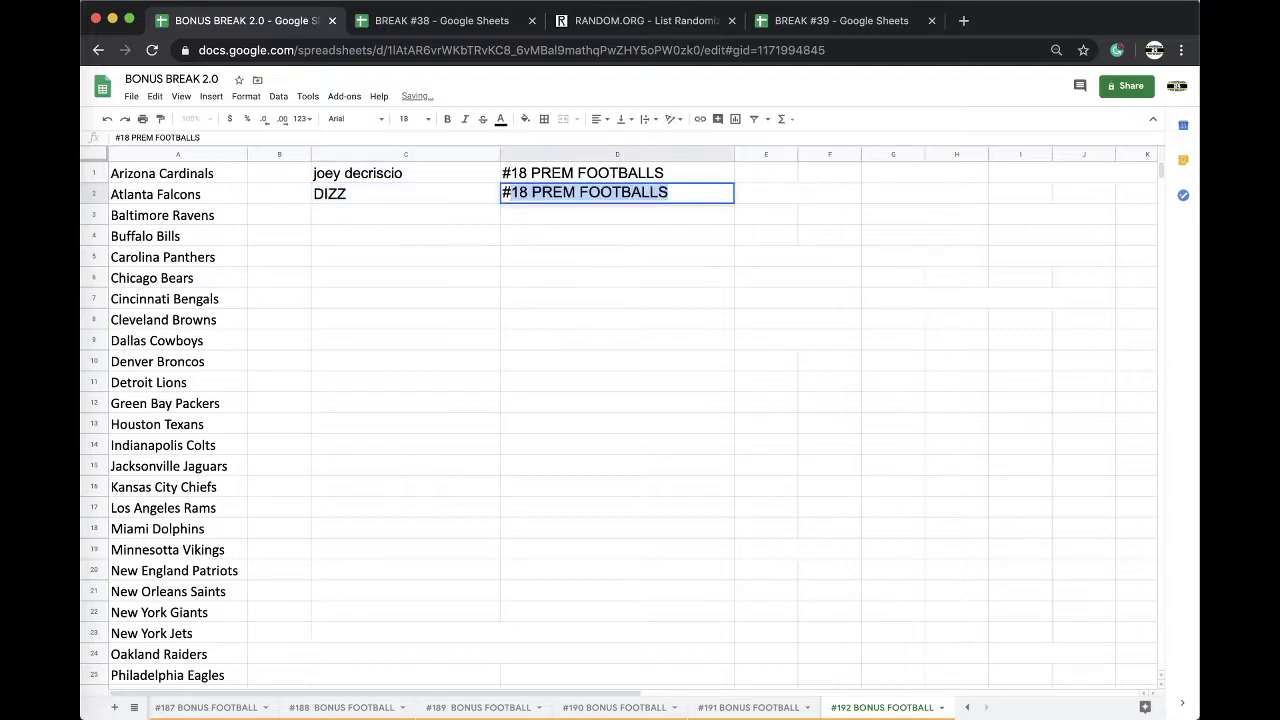
pyautogui.write('612 PREM FB JERSEY')
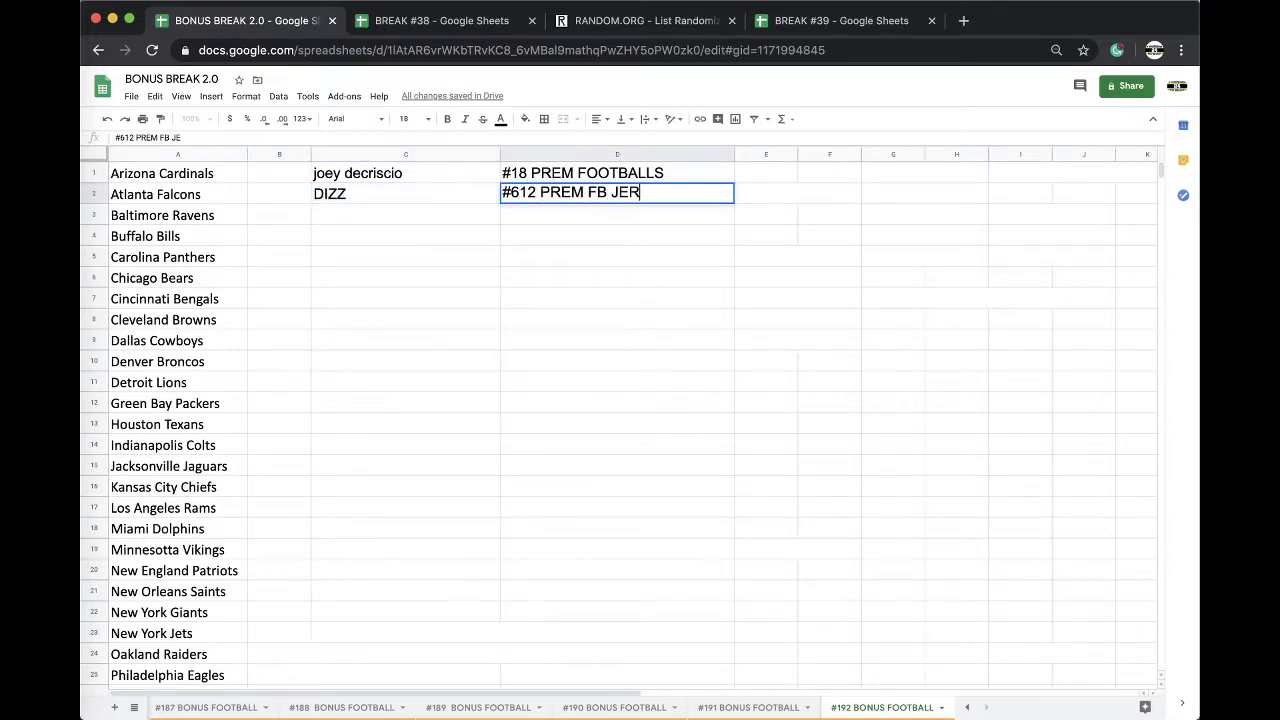
pyautogui.click(452, 24)
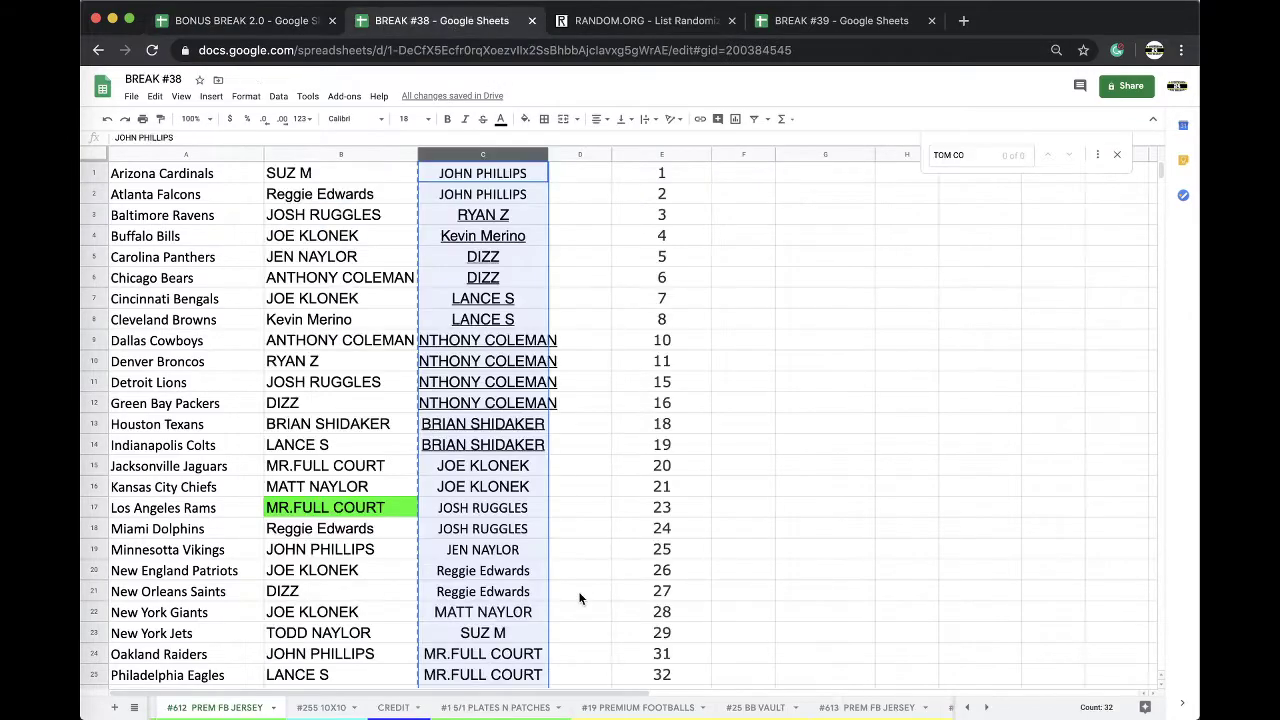
# Step: Look through the #1 5/1 PLATES N PATCHES, #19 PREMIUM FOOTBALLS and #25 BB VAULT sheets, briefly checking BREAK #39
pyautogui.click(506, 706)
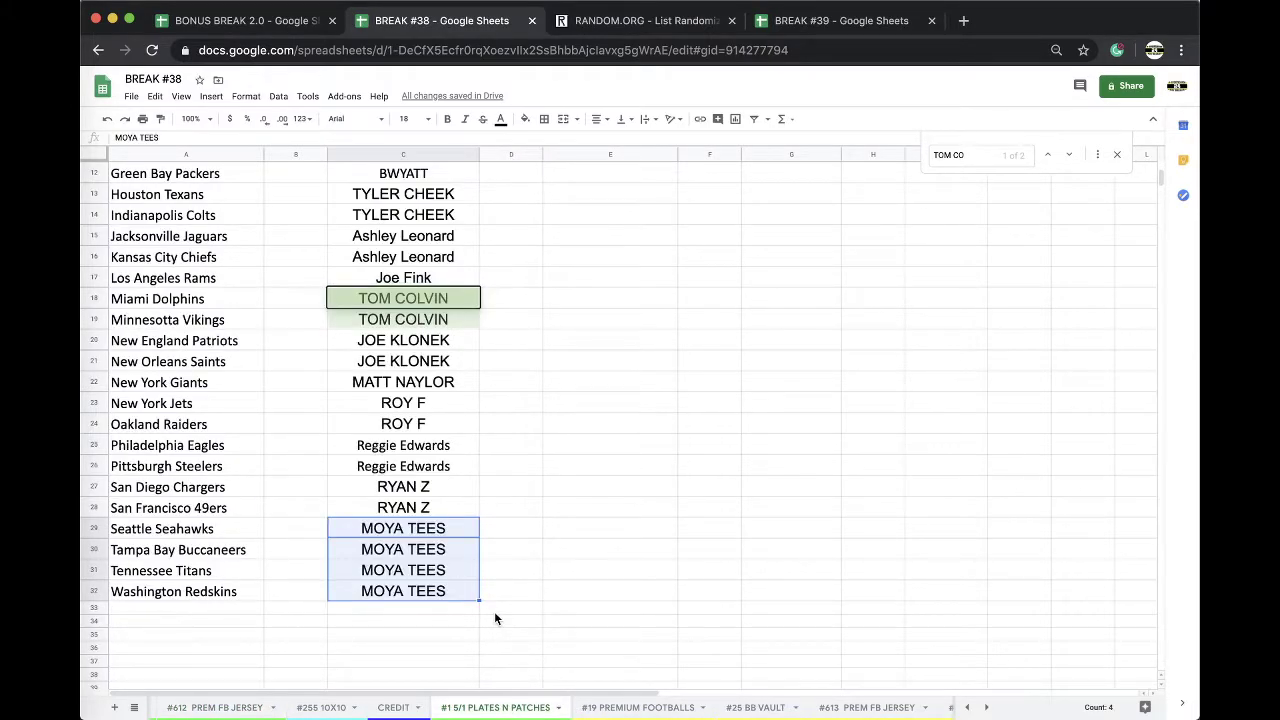
pyautogui.click(618, 707)
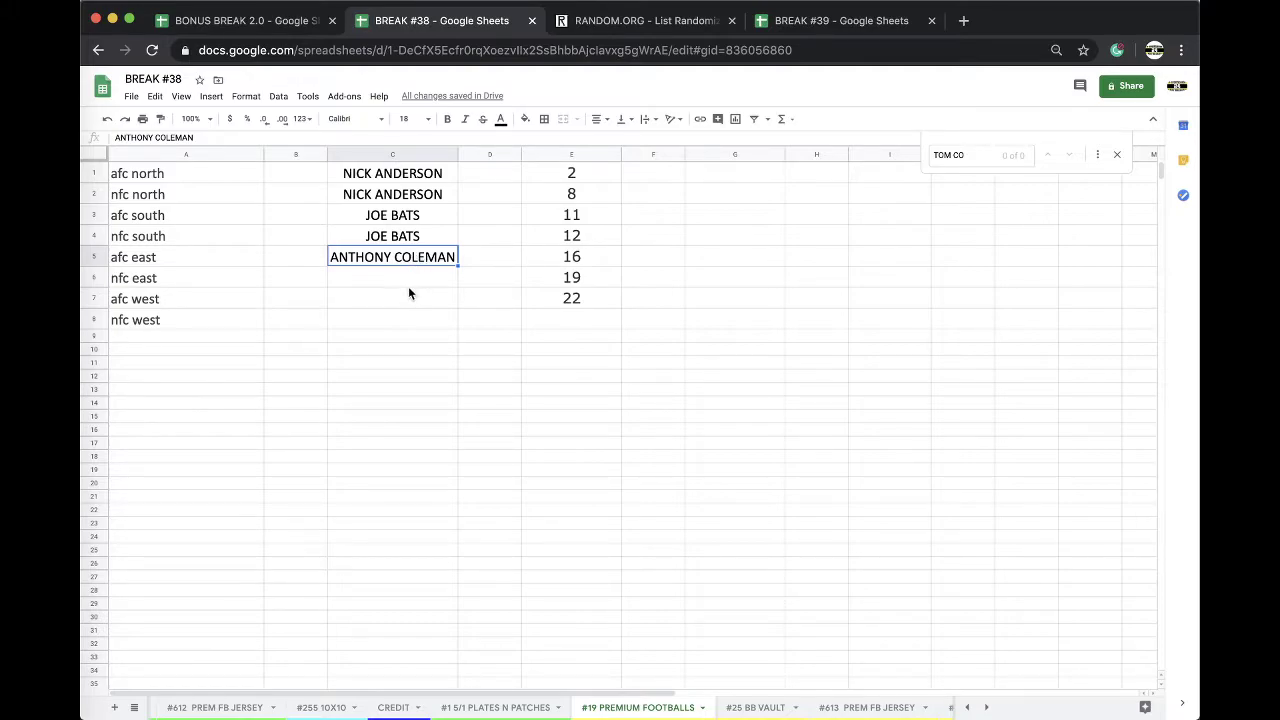
pyautogui.moveTo(408, 287); pyautogui.dragTo(404, 320)
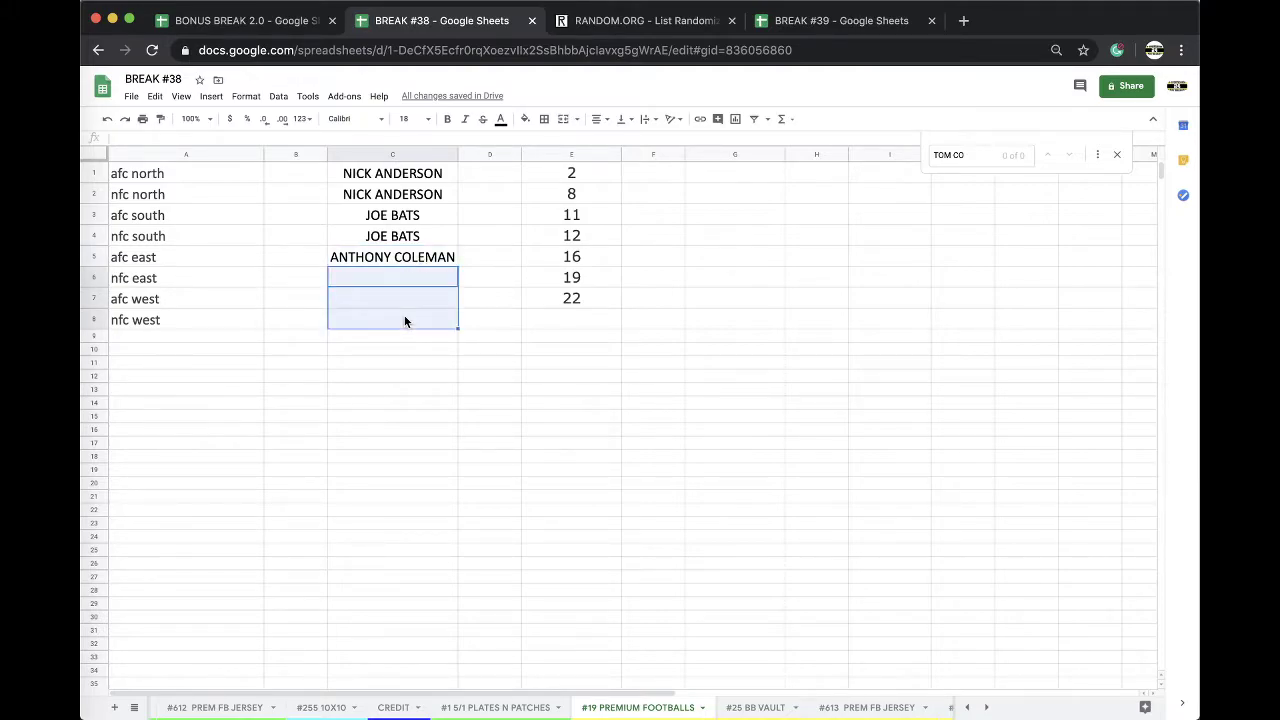
pyautogui.click(740, 705)
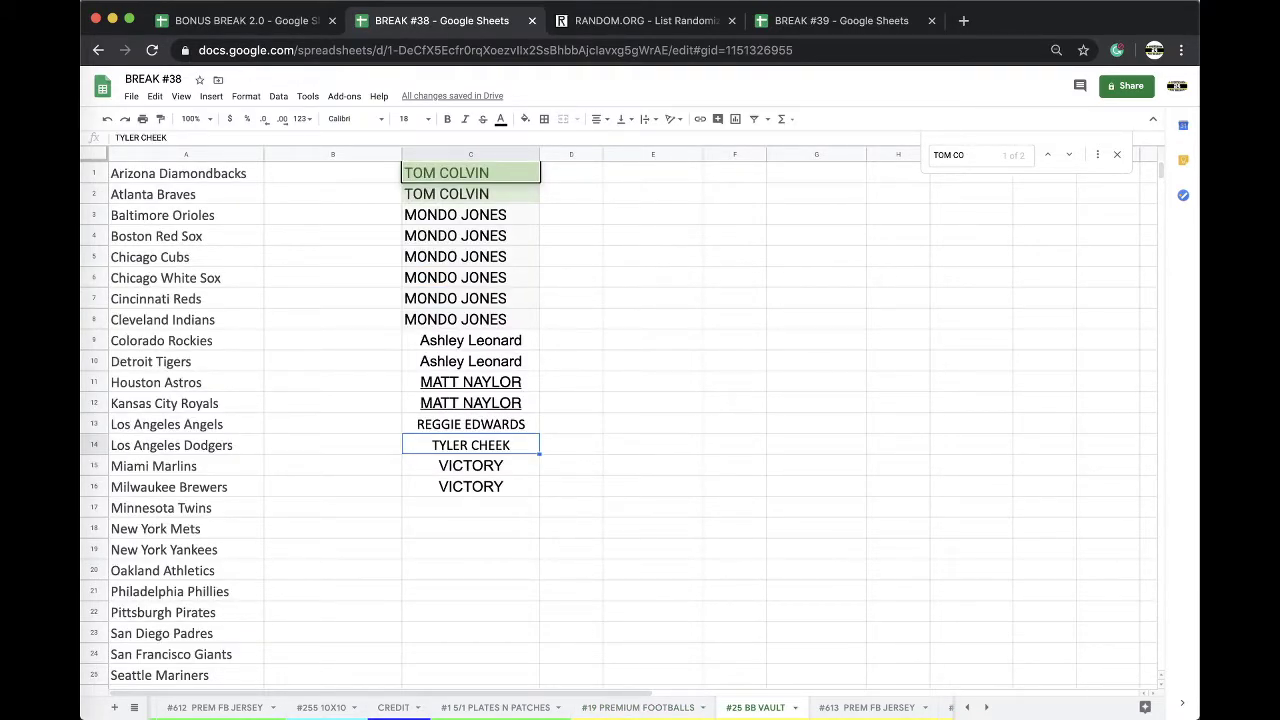
pyautogui.moveTo(780, 23)
pyautogui.mouseDown()
pyautogui.moveTo(665, 22)
pyautogui.moveTo(735, 28)
pyautogui.mouseUp()
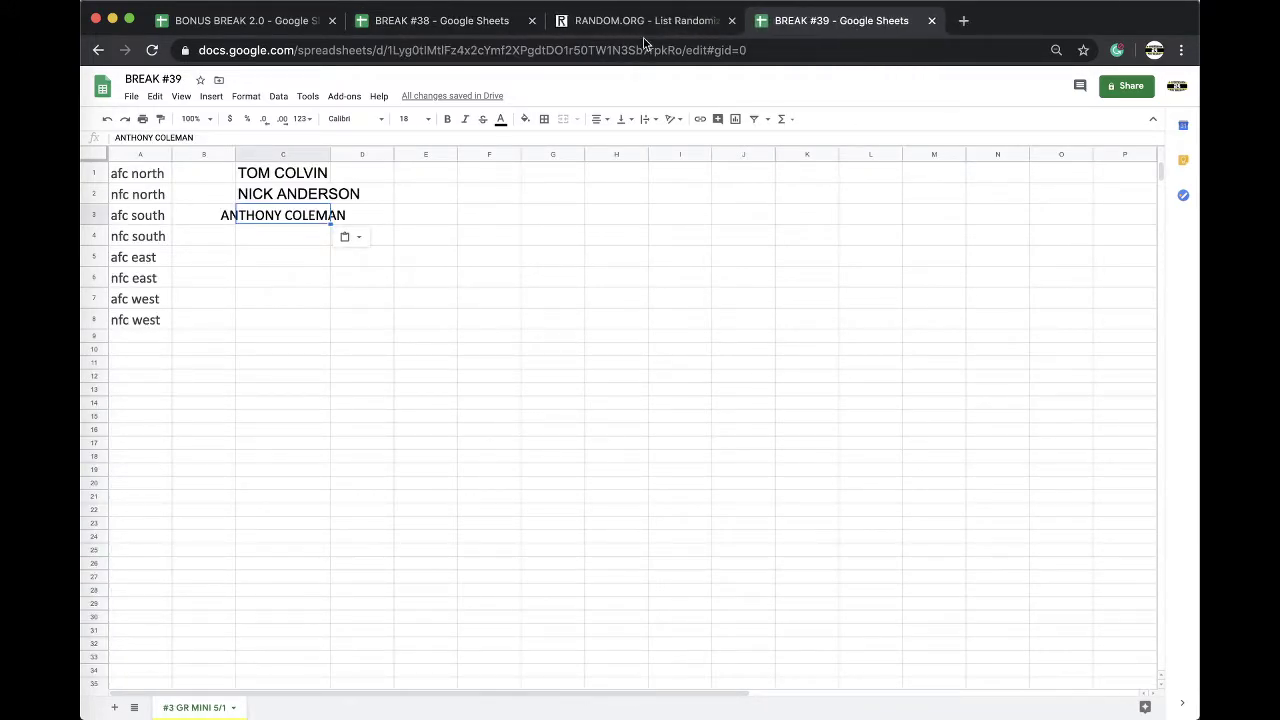
pyautogui.click(476, 31)
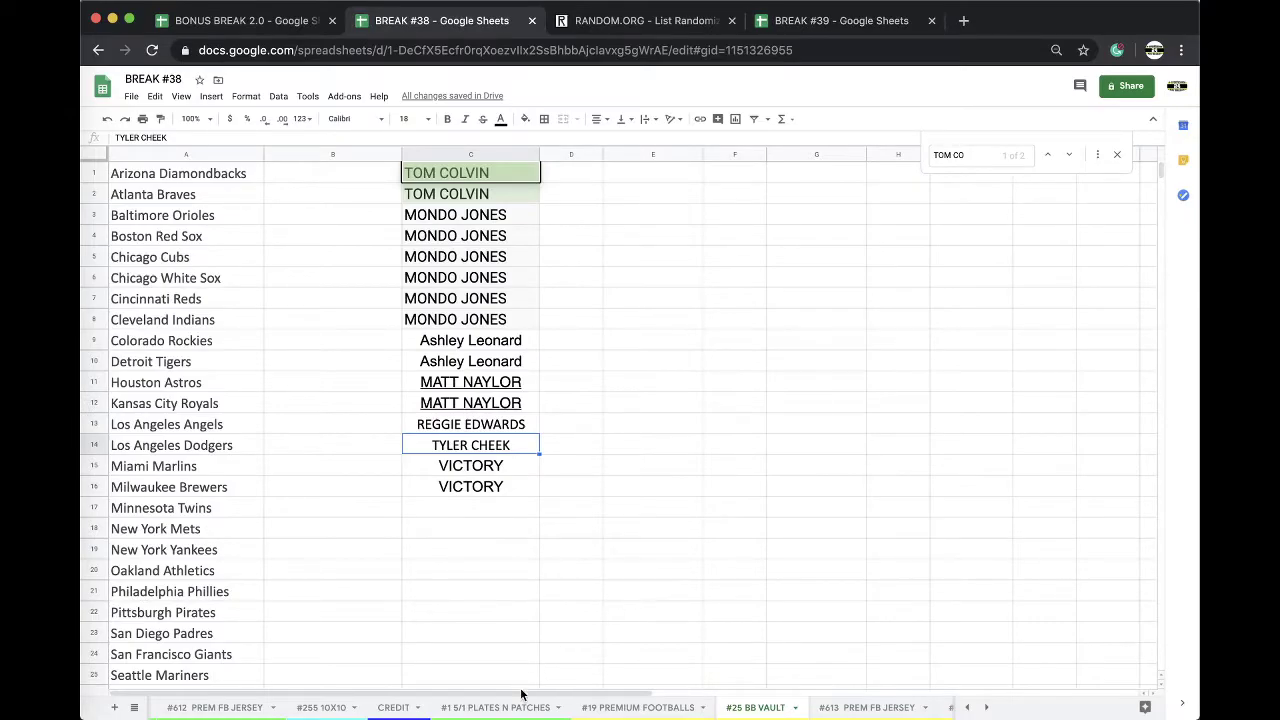